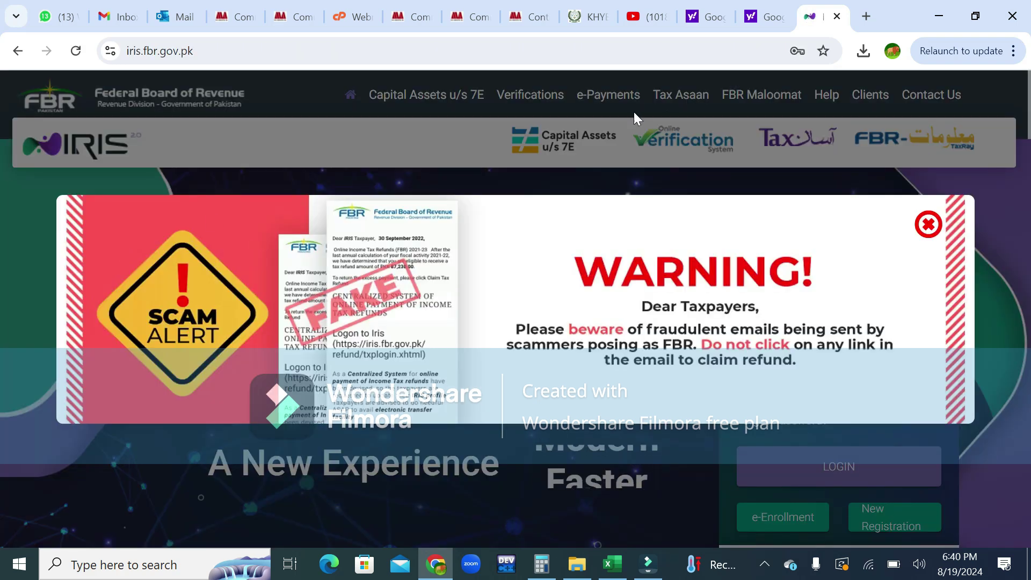
# Dismiss the scam warning and log in with the taxpayer's registration number and password.
pyautogui.click(927, 224)
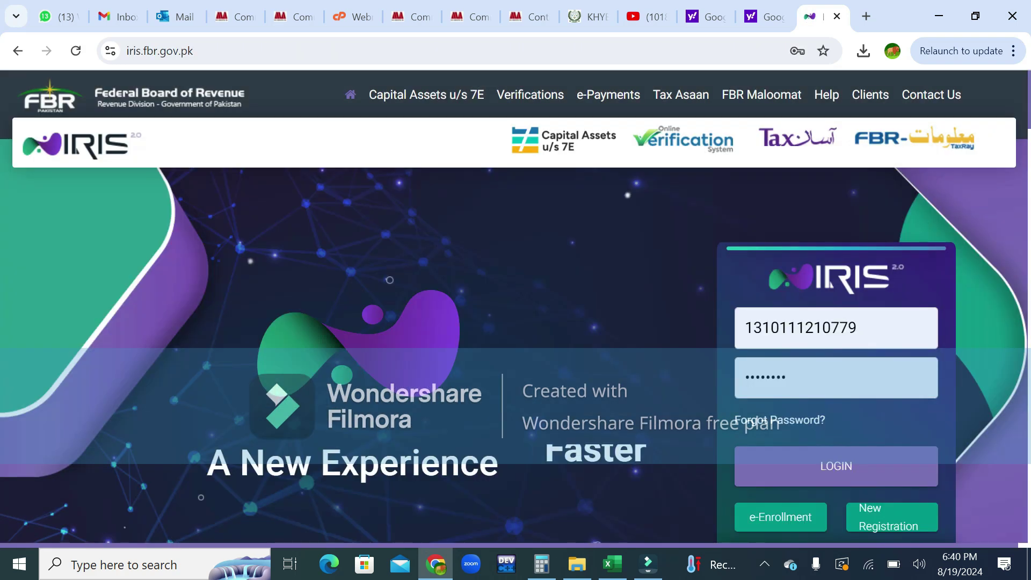
pyautogui.click(838, 328)
pyautogui.hotkey('ctrl', 'a')
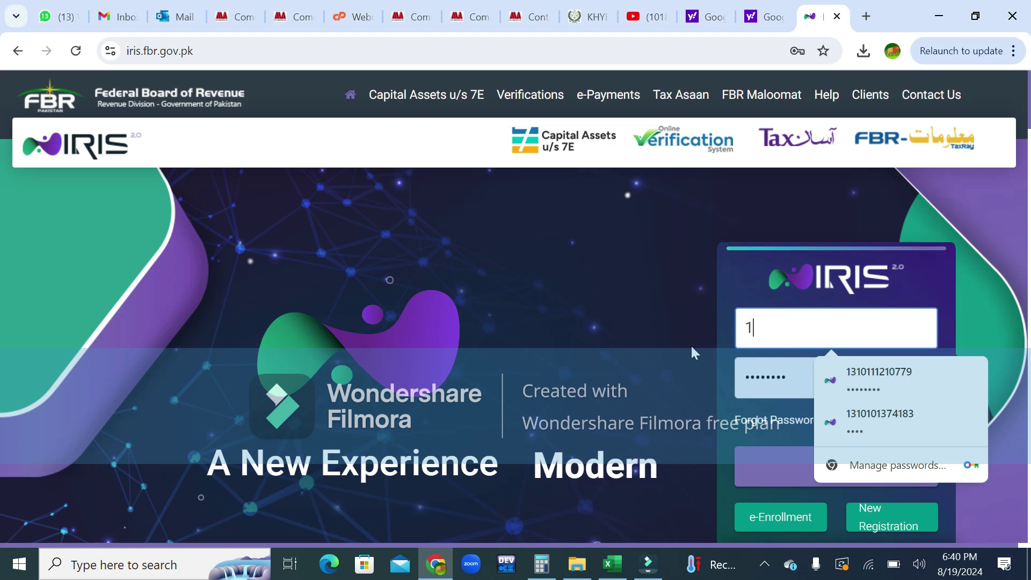
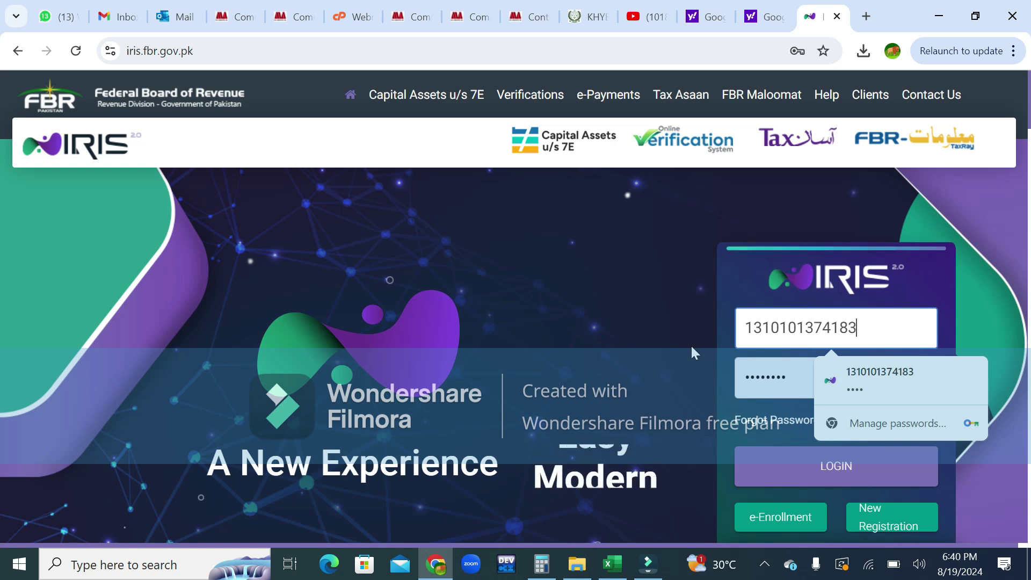
pyautogui.press('Tab')
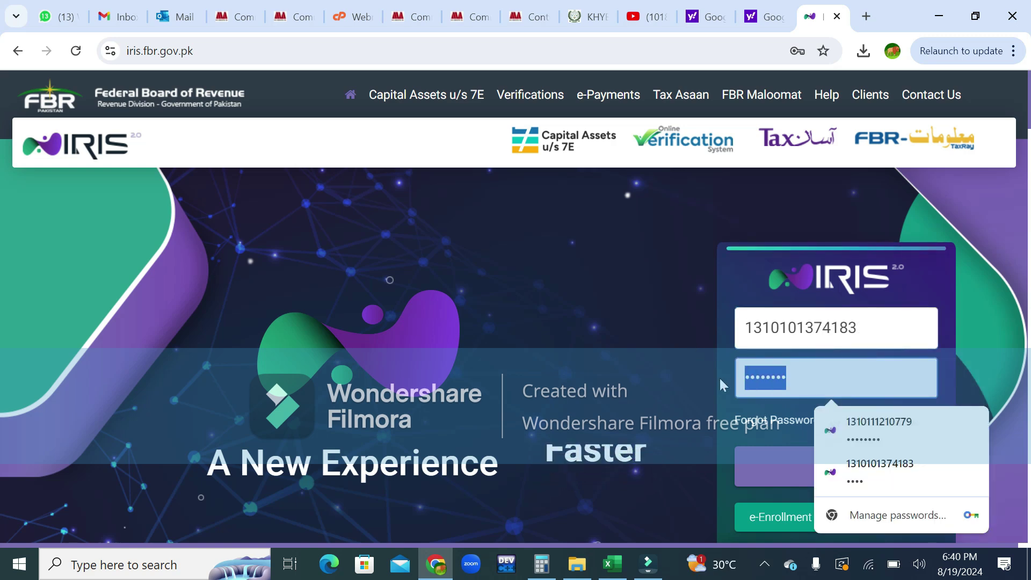
pyautogui.write('••••')
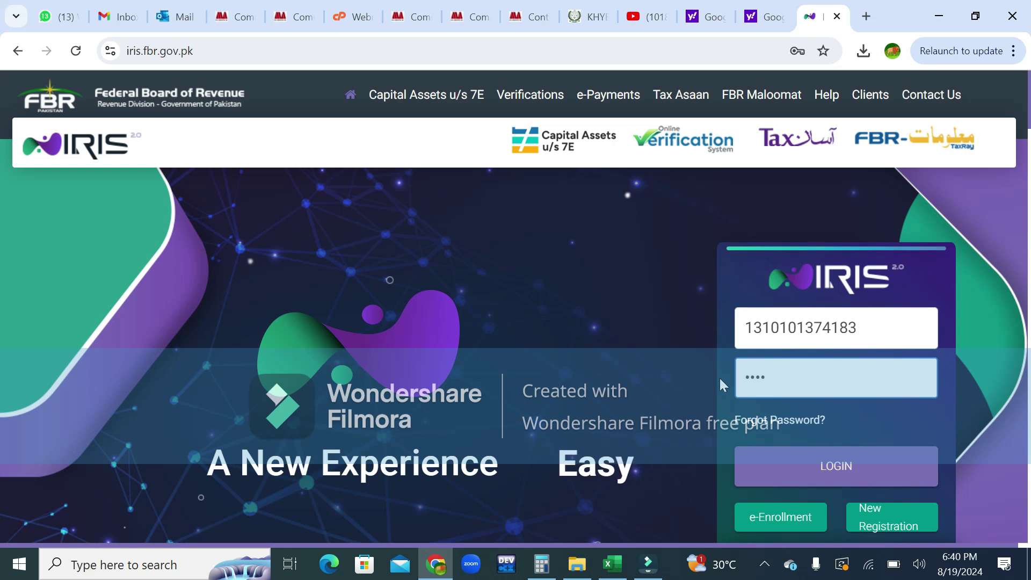
pyautogui.write('••••')
pyautogui.press('Return')
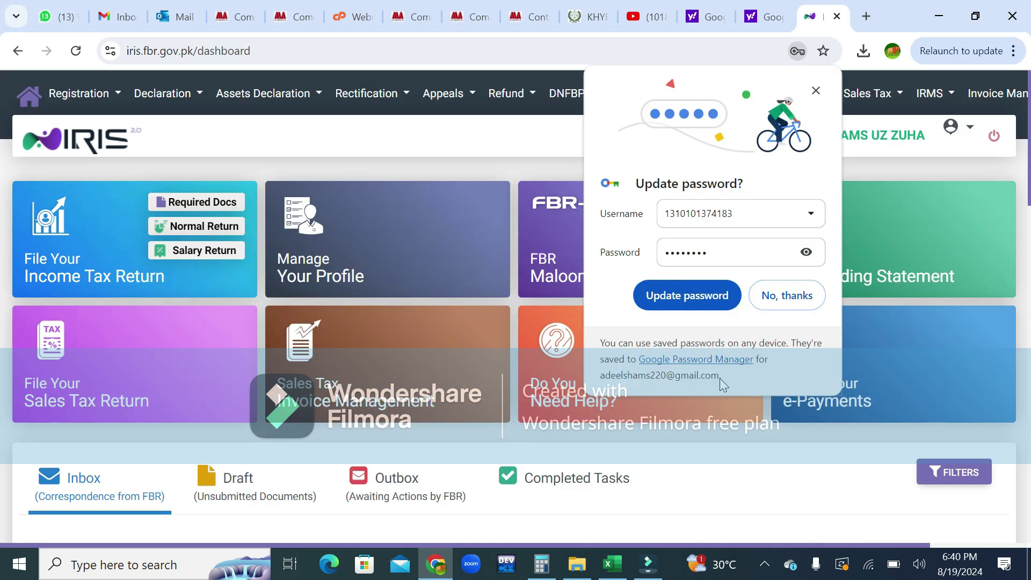
# Decline Chrome's password prompt and create a 181 Income Tax modification form for 01-Jul-2023 to 30-Jun-2024.
pyautogui.click(783, 295)
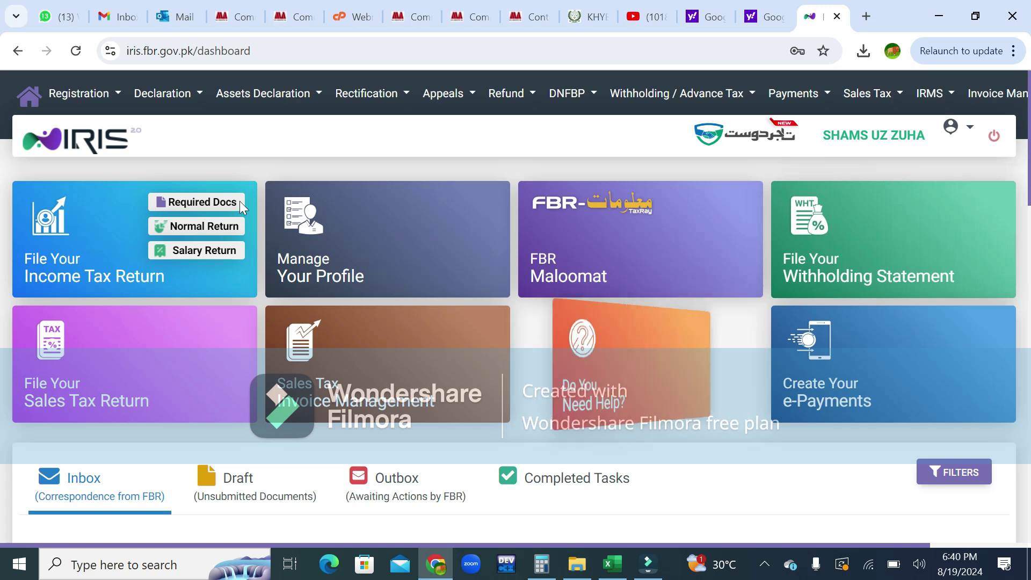
pyautogui.click(118, 98)
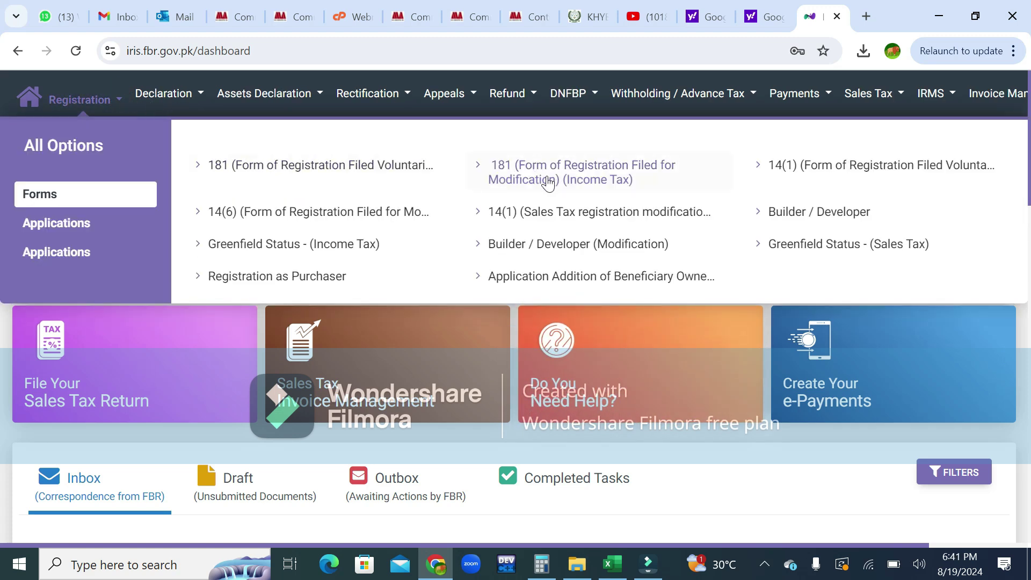
pyautogui.click(597, 187)
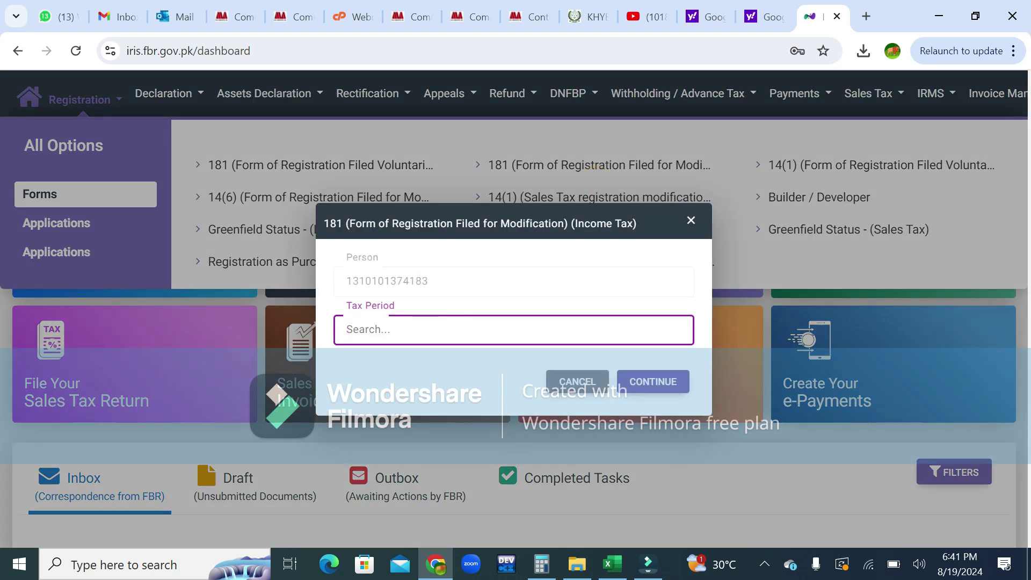
pyautogui.write('2024')
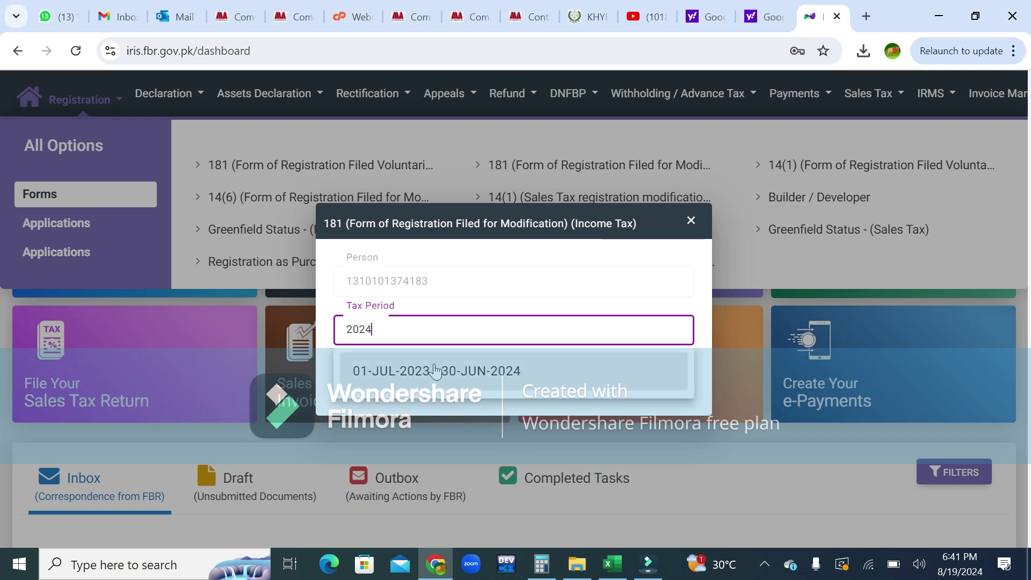
pyautogui.click(432, 370)
pyautogui.click(645, 381)
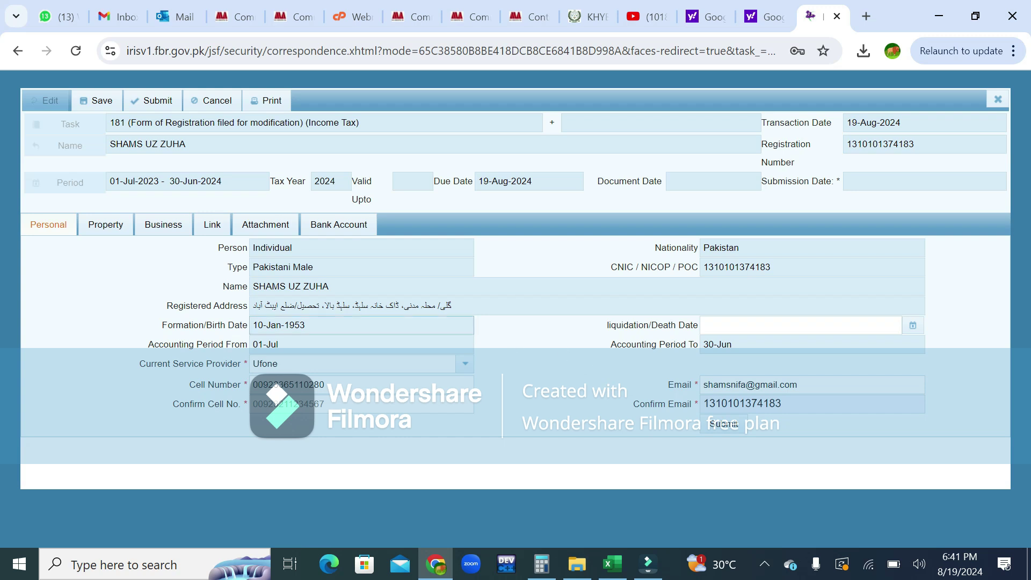
# On the Property tab, open a blank Property dialog for a new entry.
pyautogui.click(106, 225)
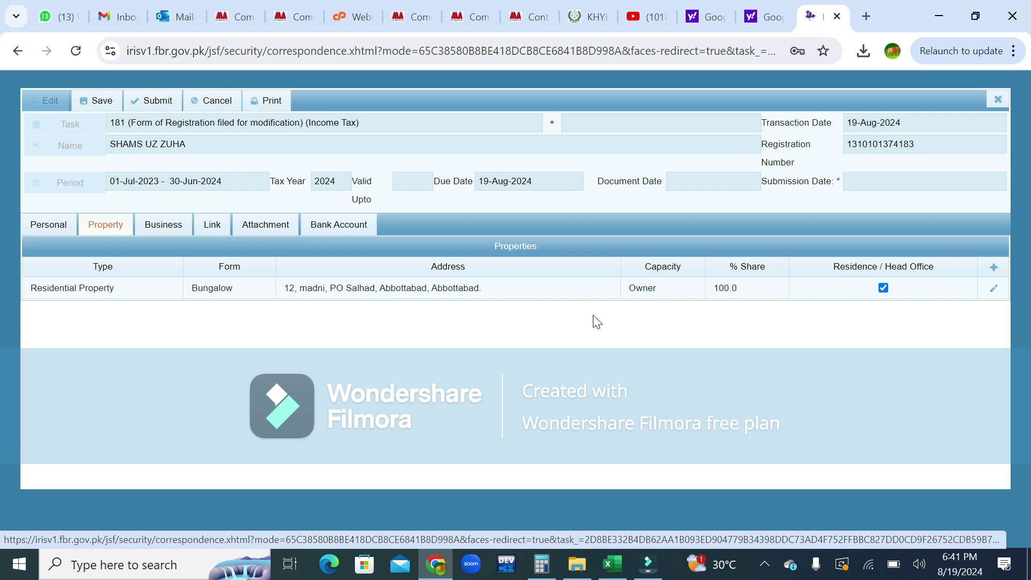
pyautogui.click(993, 271)
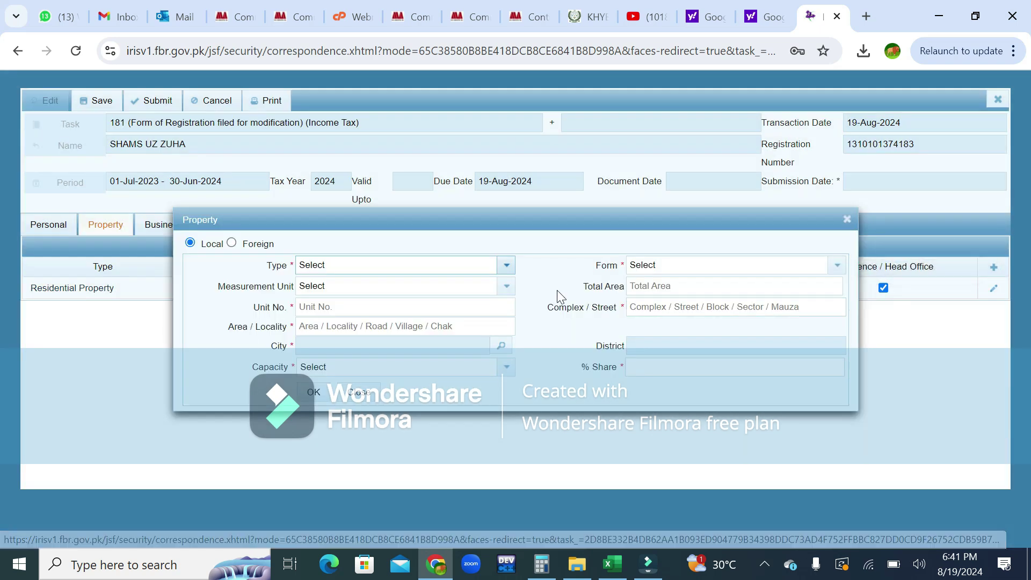
# Set property type to Commercial Property, unit 03, locality sector 6.
pyautogui.click(506, 266)
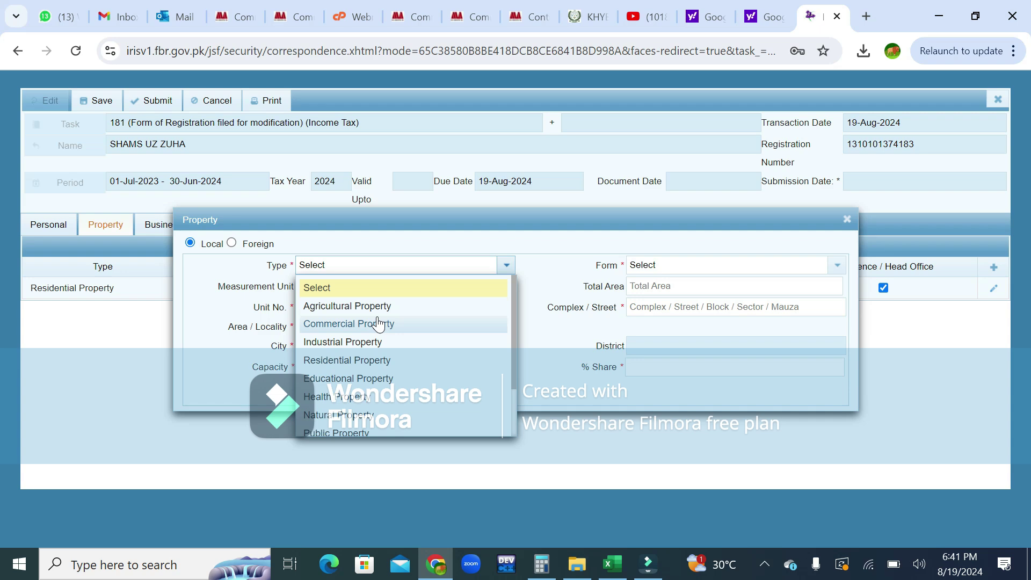
pyautogui.click(378, 323)
pyautogui.click(369, 310)
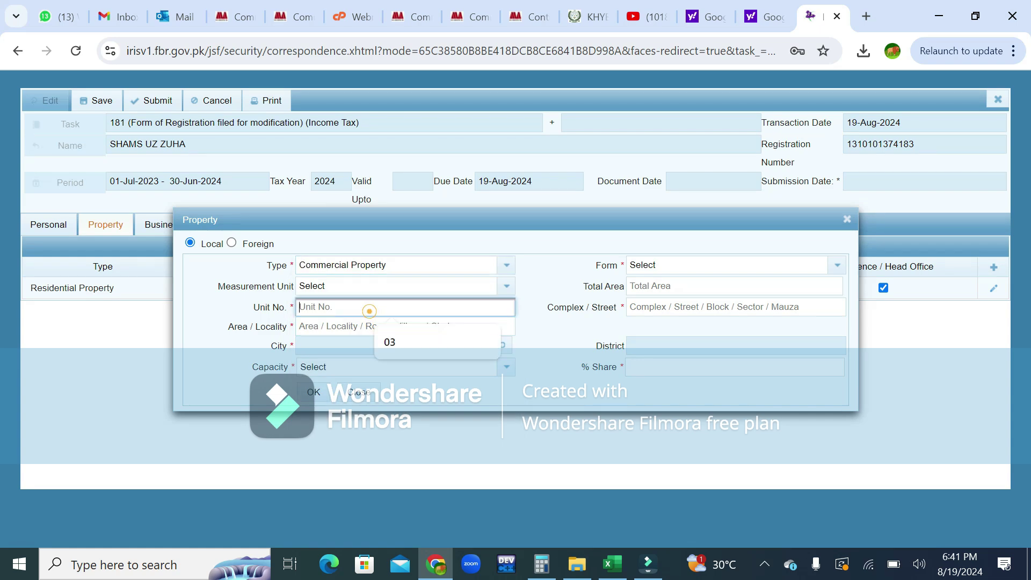
pyautogui.click(397, 339)
pyautogui.click(386, 325)
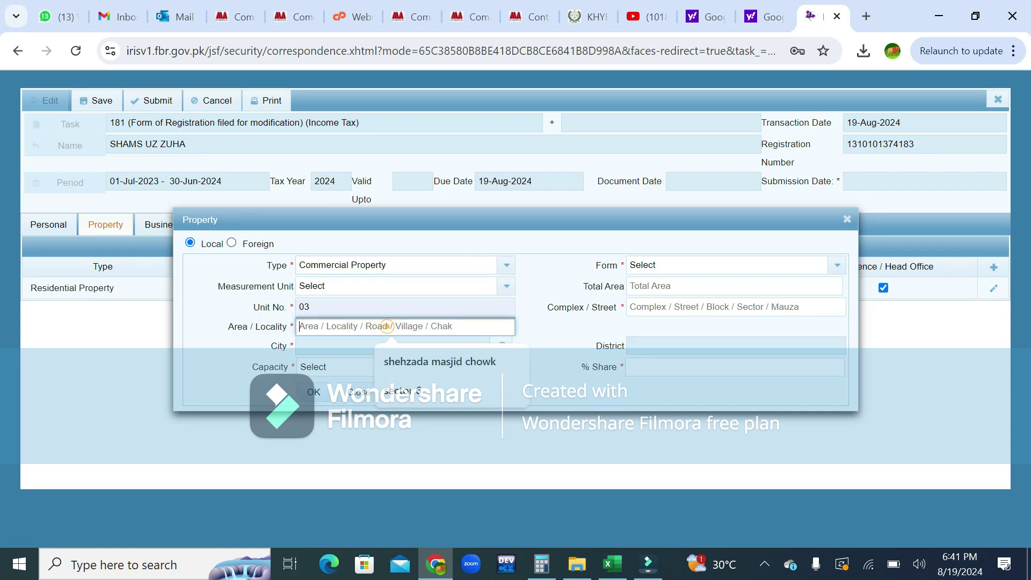
pyautogui.click(413, 392)
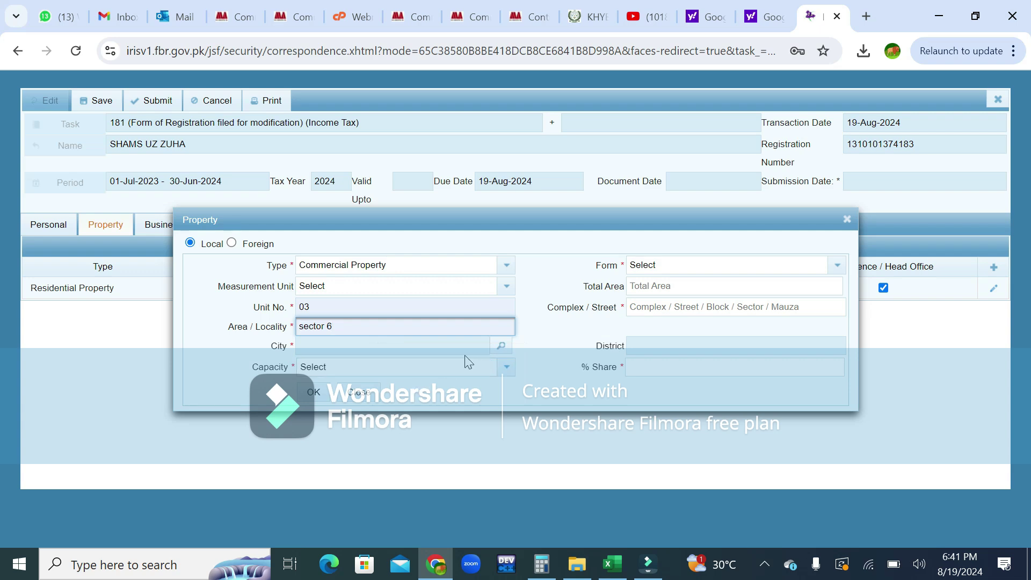
# Search the city list for islamabad.
pyautogui.click(502, 346)
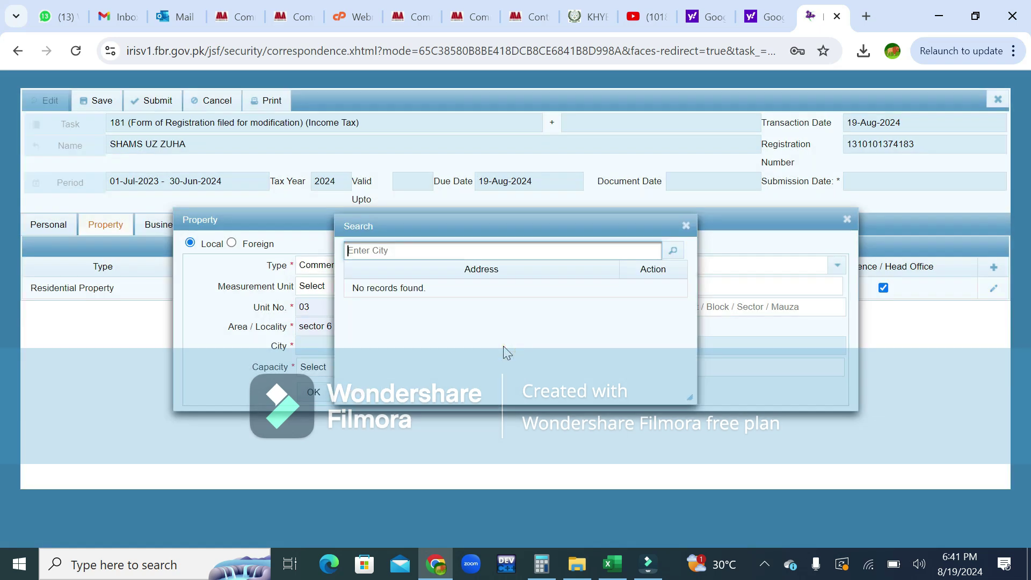
pyautogui.write('islamabad')
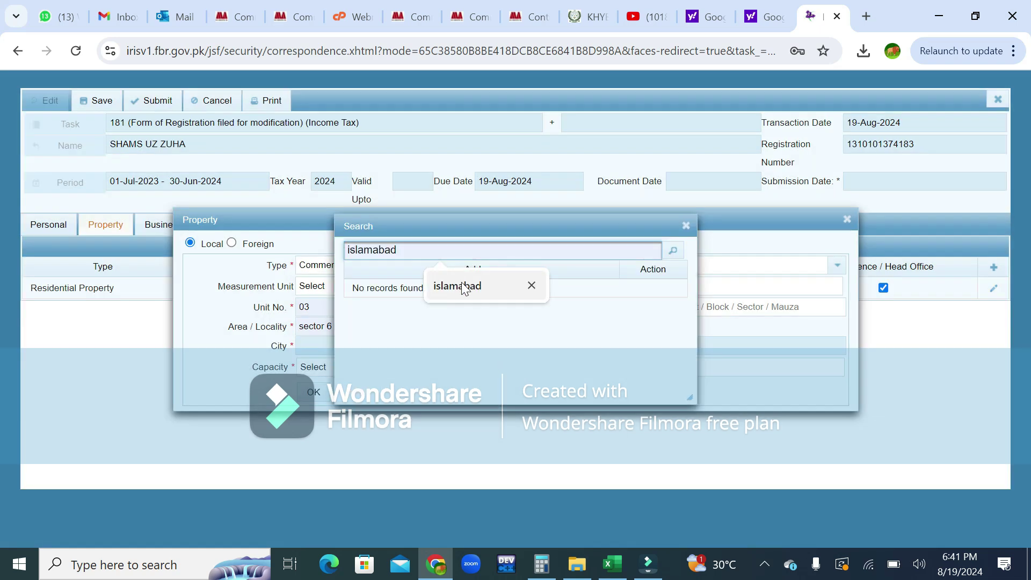
pyautogui.click(459, 286)
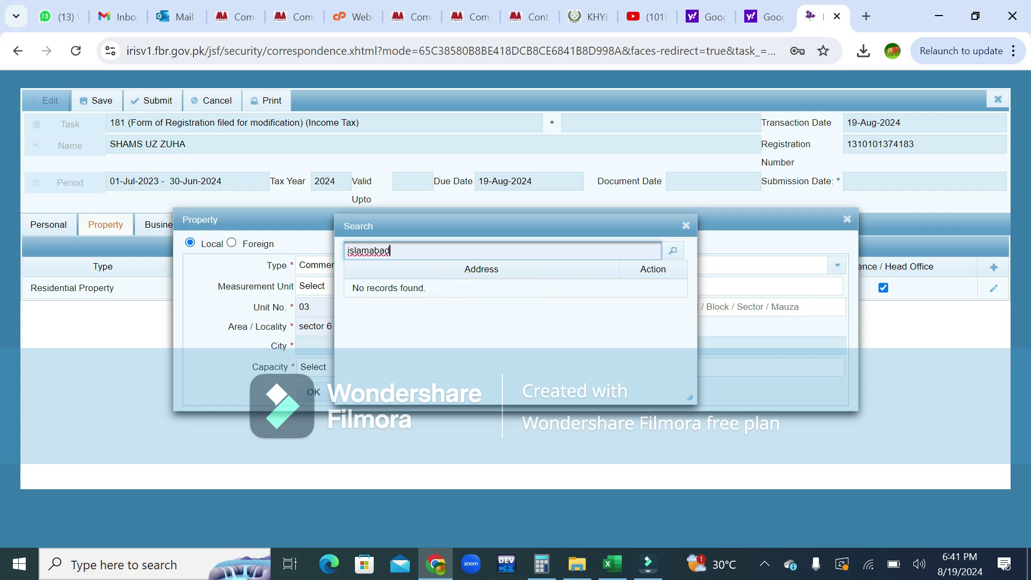
pyautogui.click(672, 251)
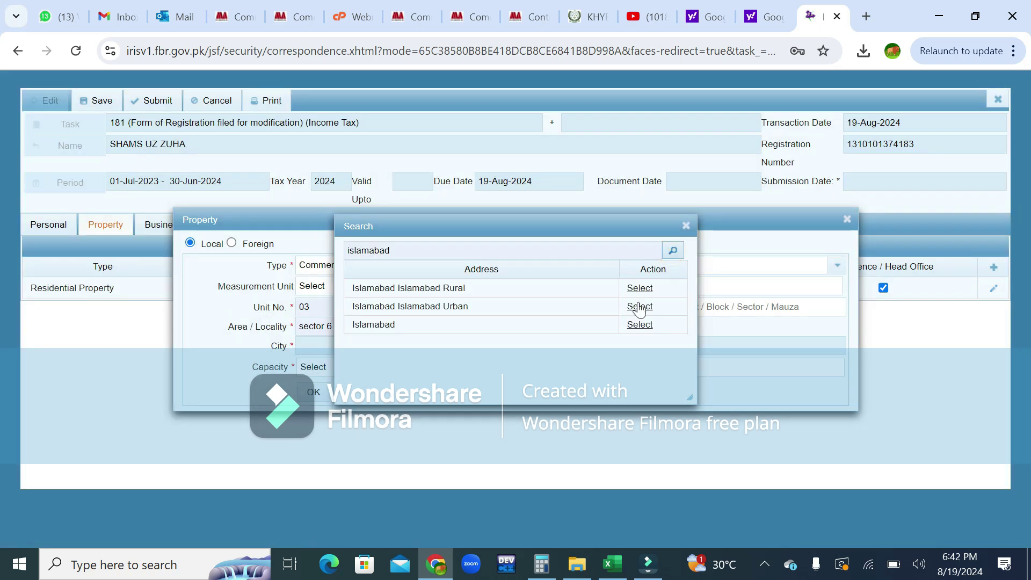
# Choose Islamabad as the city and Shop-land as the property form.
pyautogui.click(638, 326)
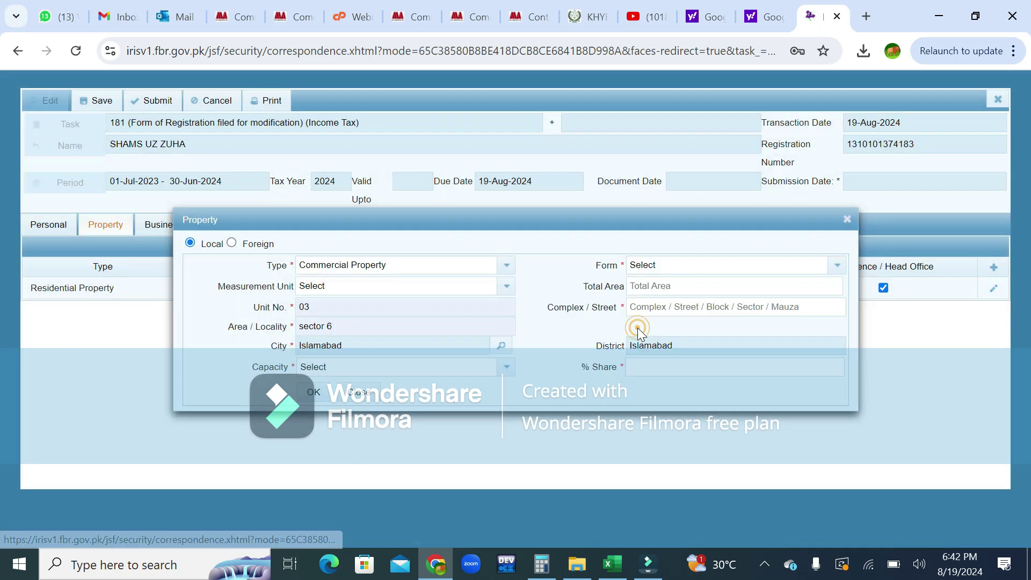
pyautogui.click(684, 267)
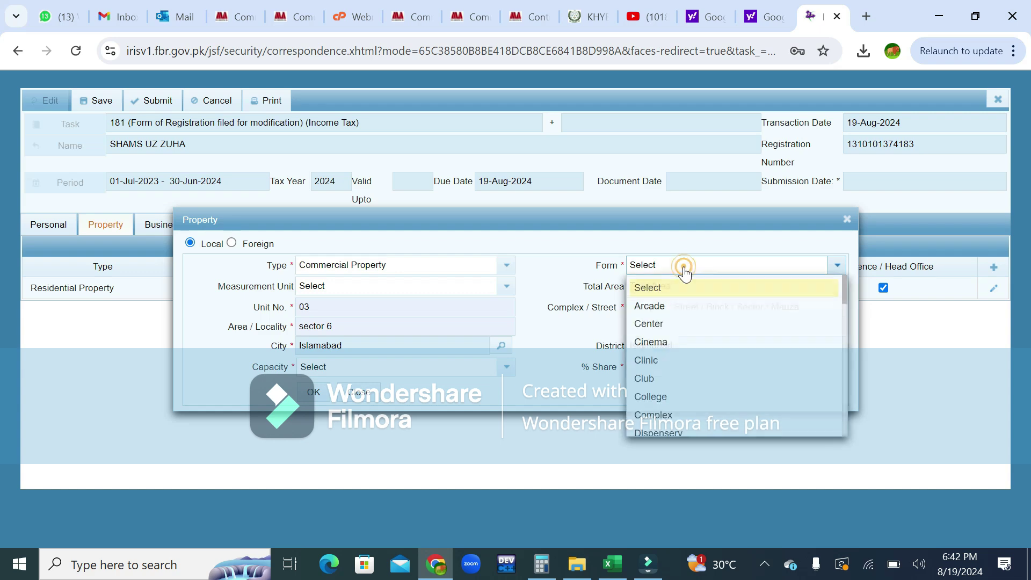
pyautogui.write('sho')
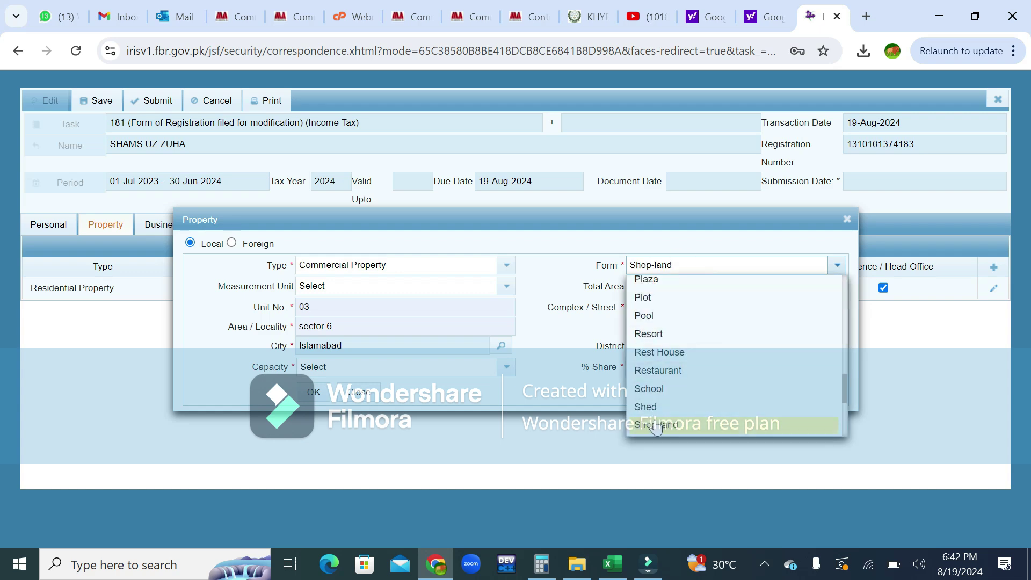
pyautogui.click(656, 425)
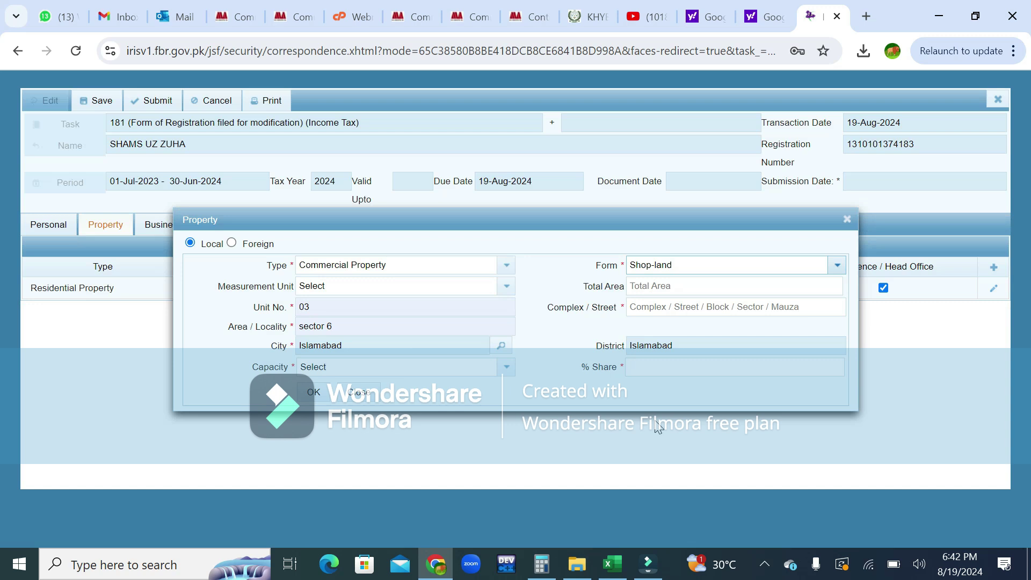
pyautogui.click(671, 309)
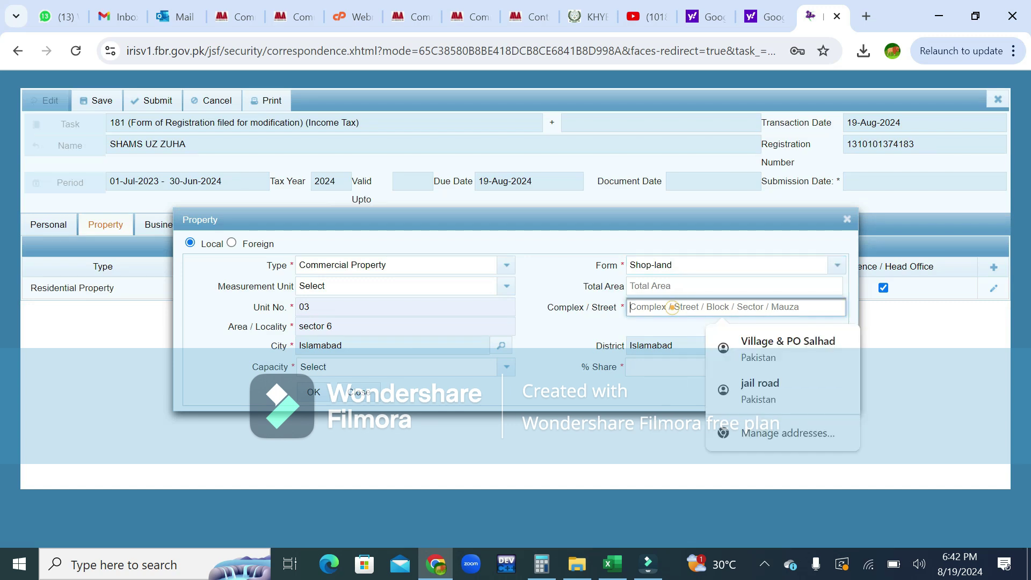
pyautogui.click(748, 400)
pyautogui.click(664, 367)
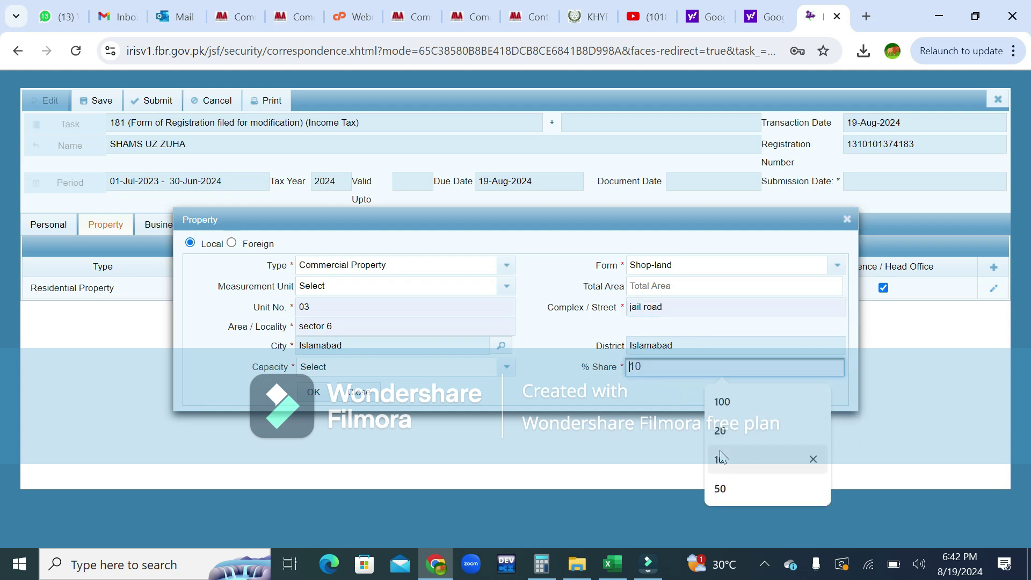
pyautogui.click(722, 402)
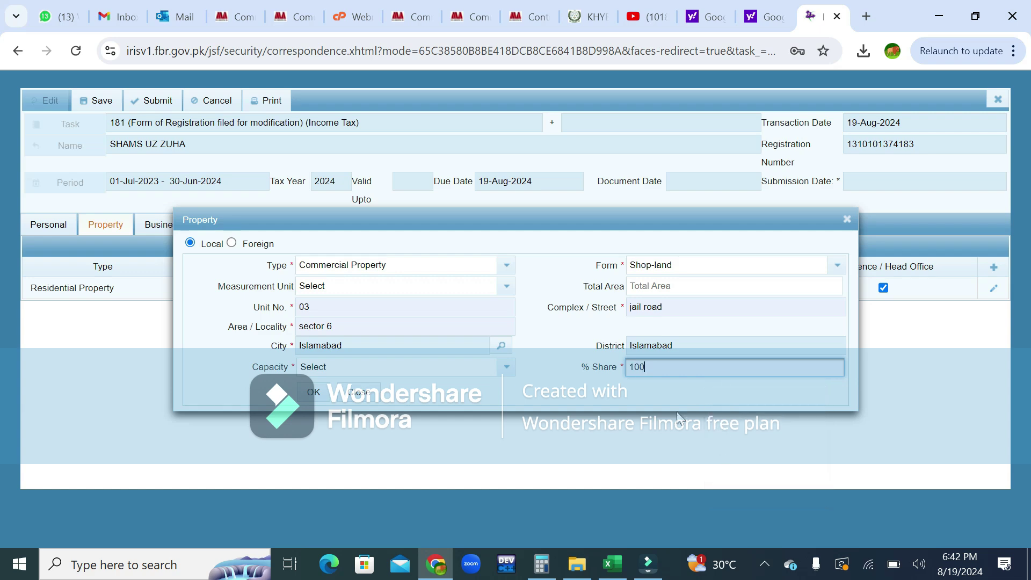
pyautogui.click(506, 366)
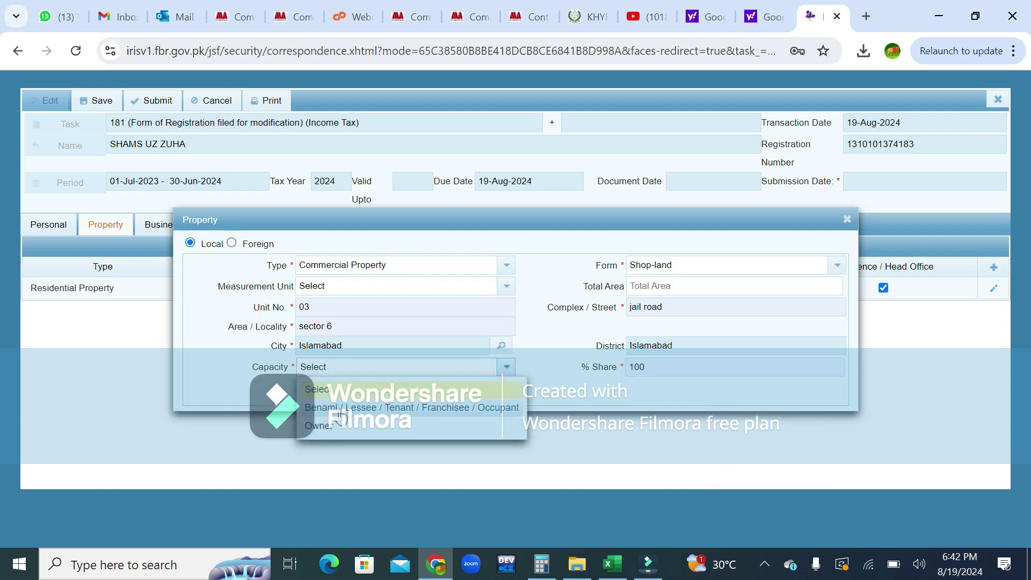
pyautogui.click(342, 408)
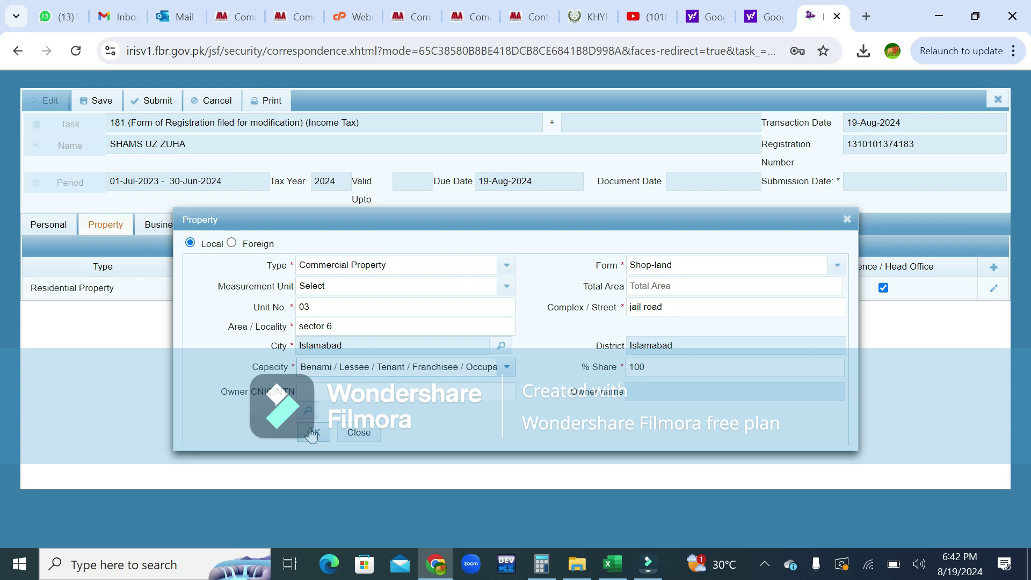
pyautogui.click(313, 433)
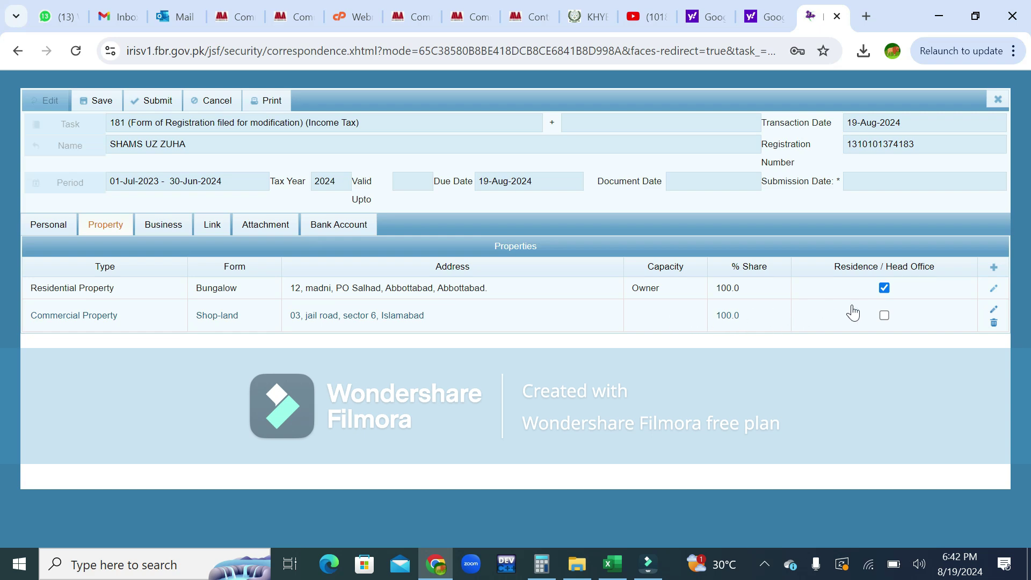
# Mark the Commercial Property shop as residence/head office and go to the Business section.
pyautogui.click(883, 316)
pyautogui.click(168, 228)
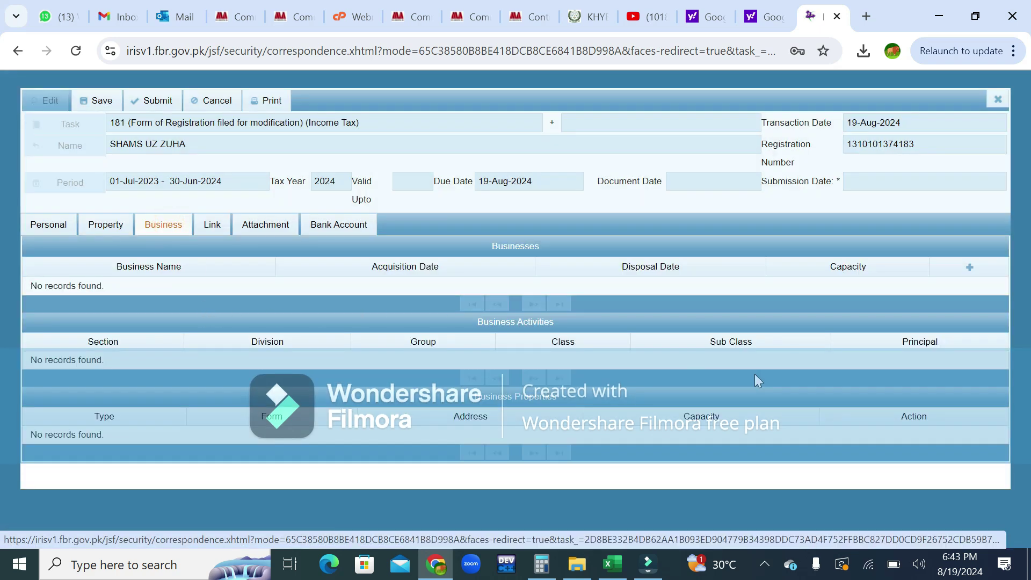
# Add business zafar electronic, acquired 8/19/24, with Owner as capacity.
pyautogui.click(970, 268)
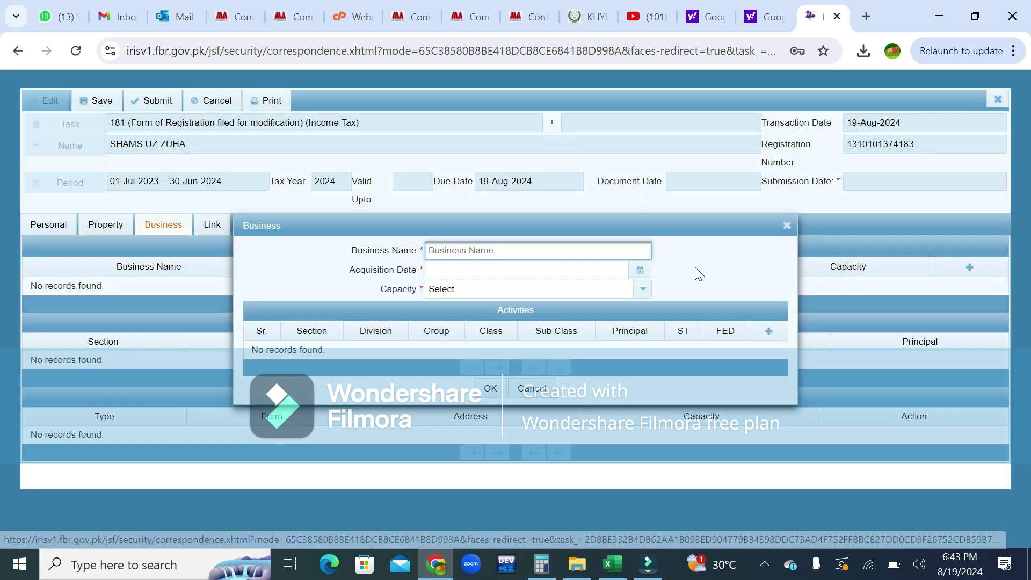
pyautogui.click(615, 250)
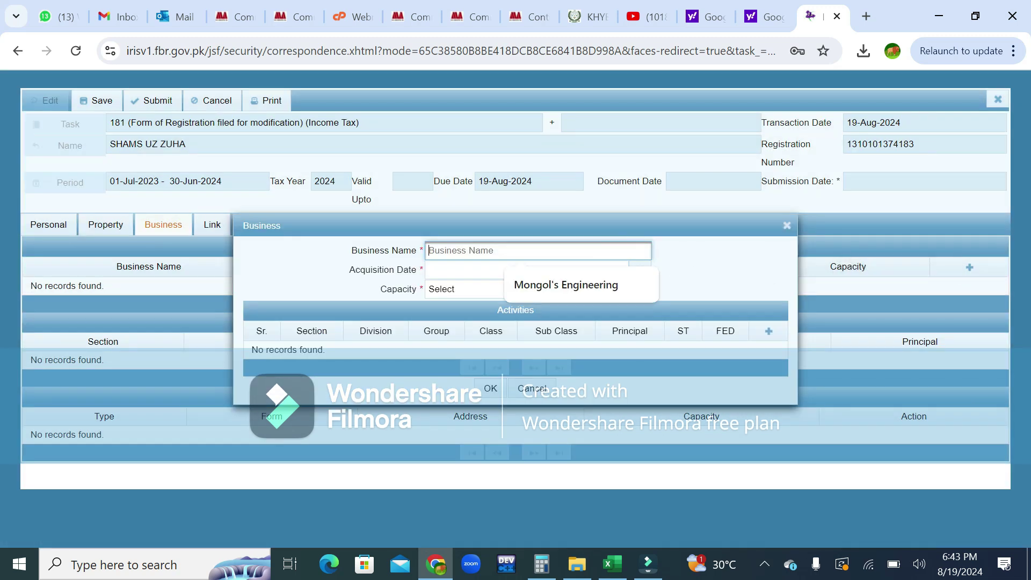
pyautogui.write('zafar electronic')
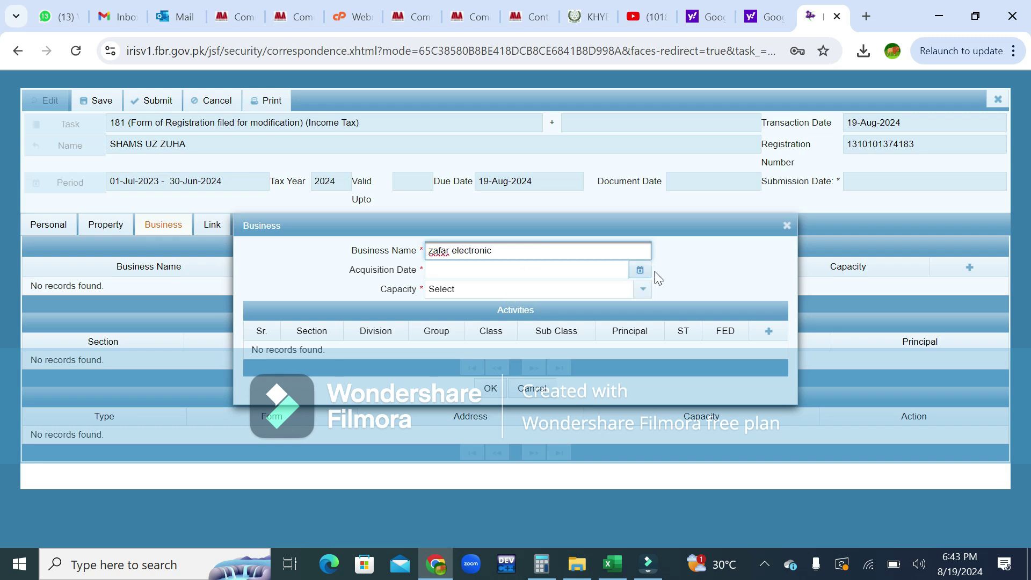
pyautogui.click(640, 273)
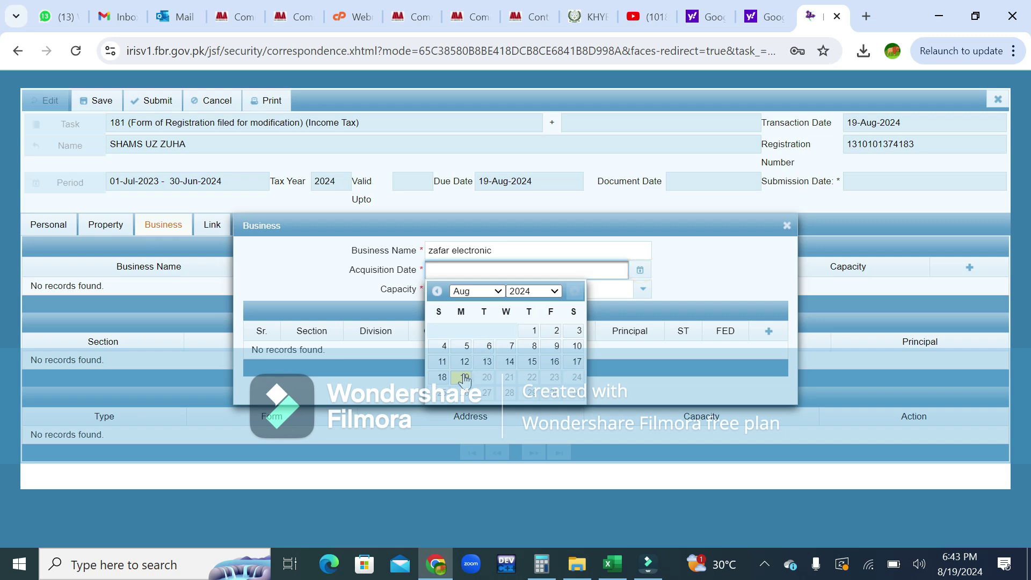
pyautogui.click(460, 372)
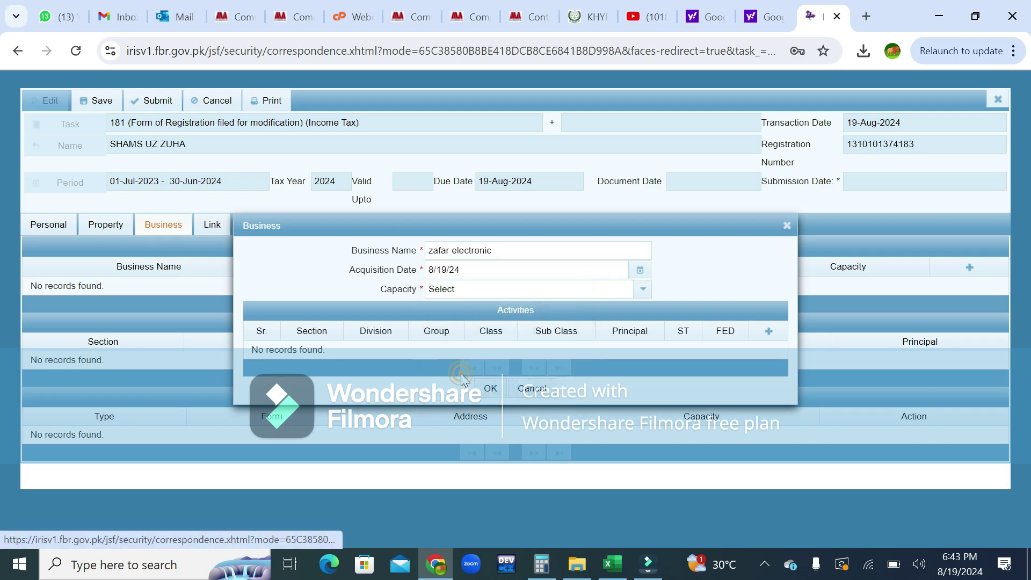
pyautogui.click(641, 290)
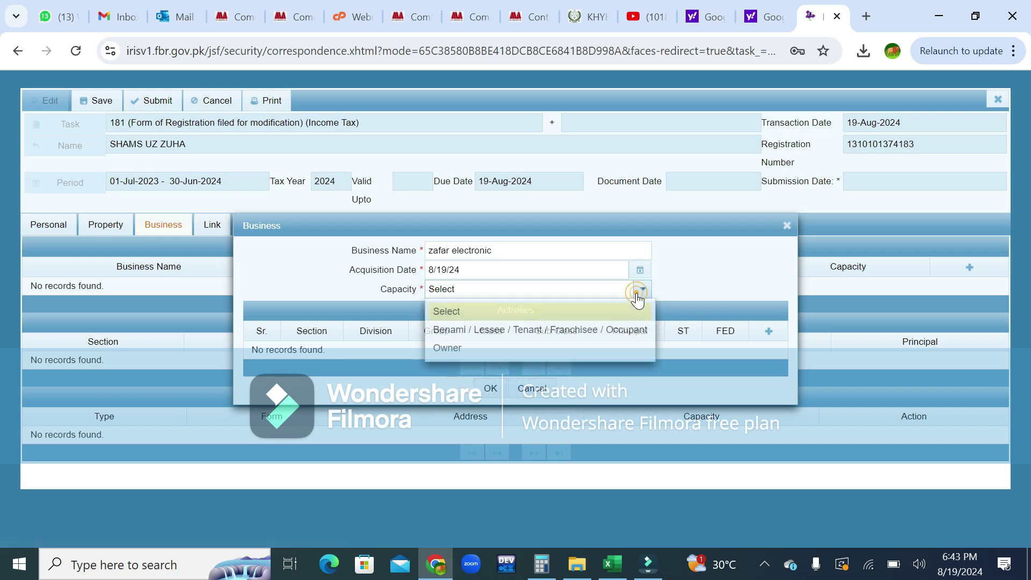
pyautogui.click(500, 348)
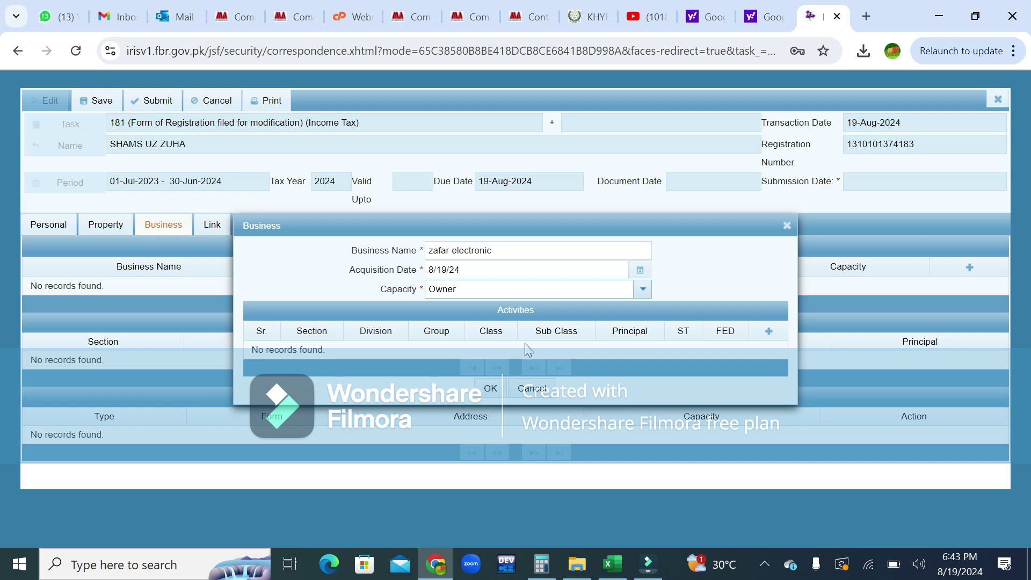
# Add a principal, sales-tax-liable activity for General Order Suppliers.
pyautogui.click(766, 334)
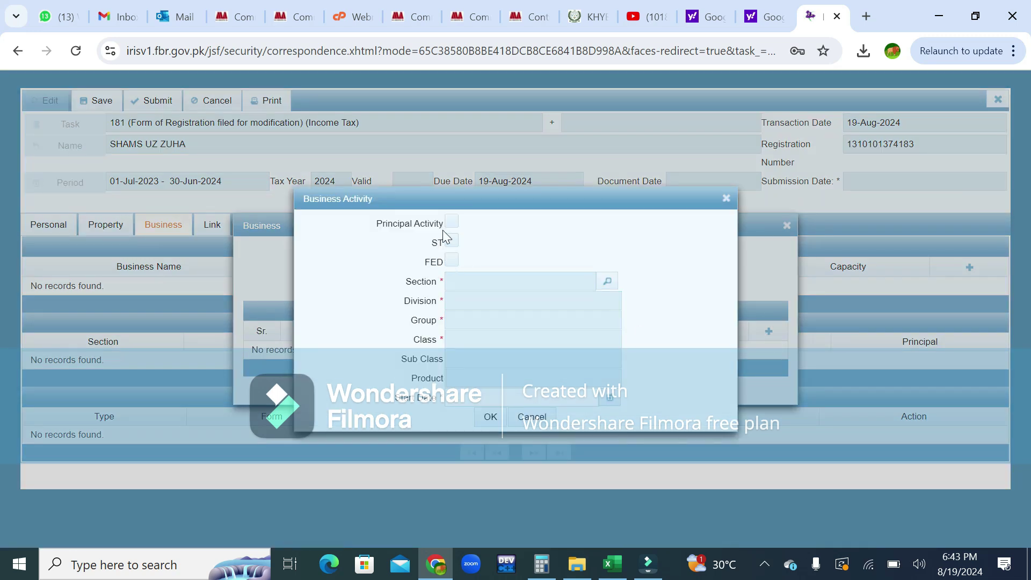
pyautogui.click(452, 225)
pyautogui.click(454, 243)
pyautogui.click(605, 281)
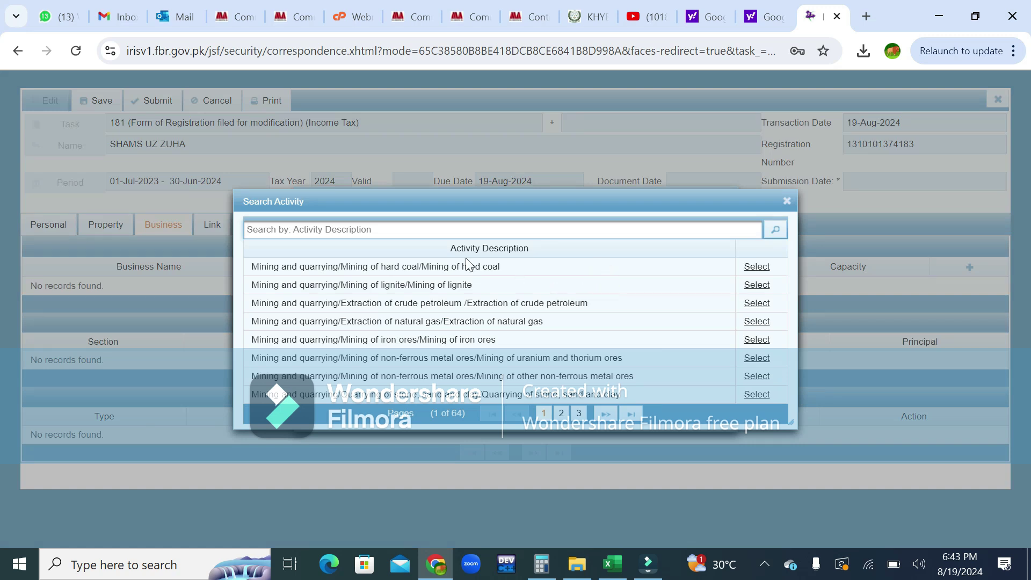
pyautogui.write('general order')
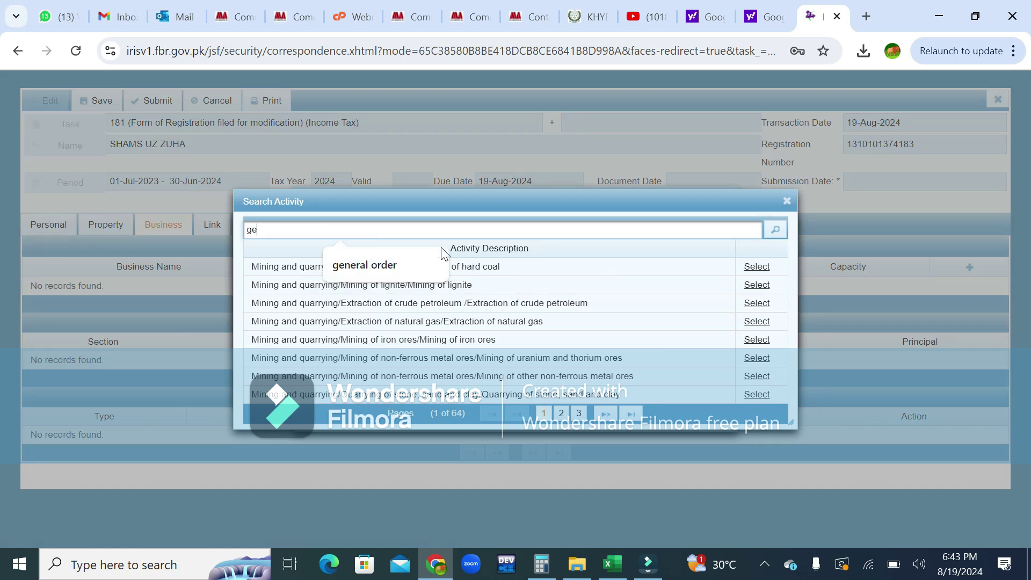
pyautogui.click(407, 265)
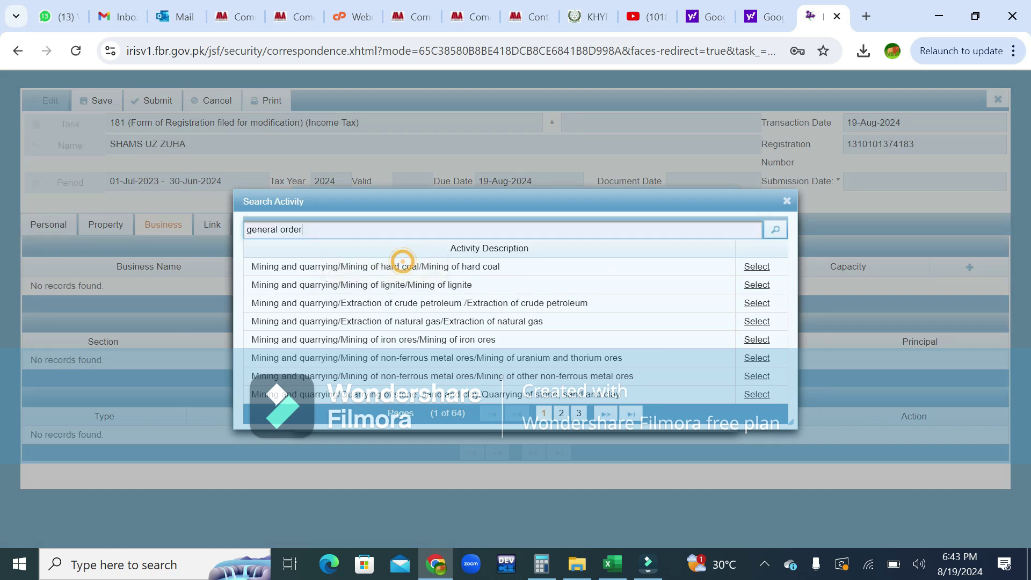
pyautogui.click(776, 231)
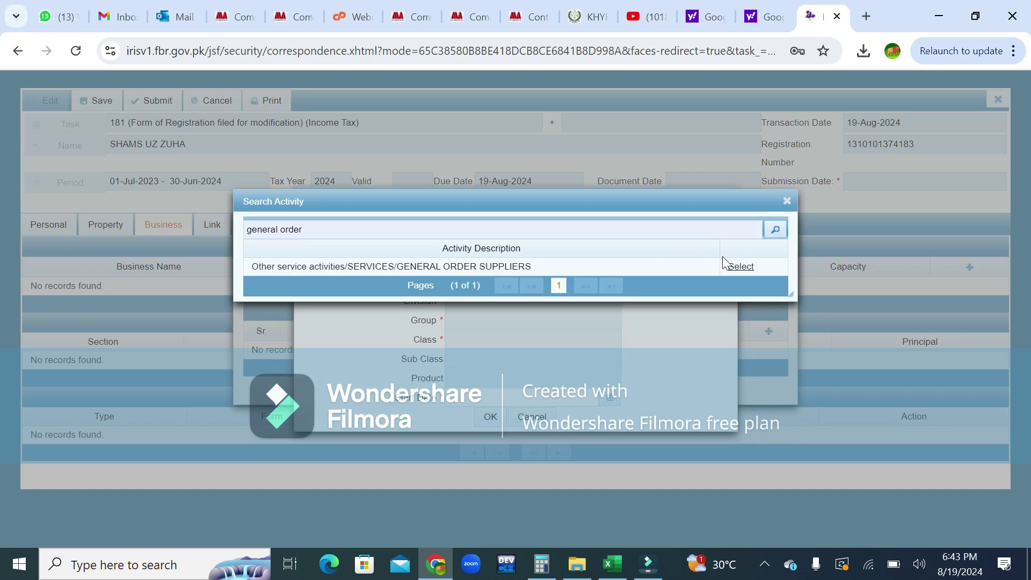
pyautogui.click(736, 267)
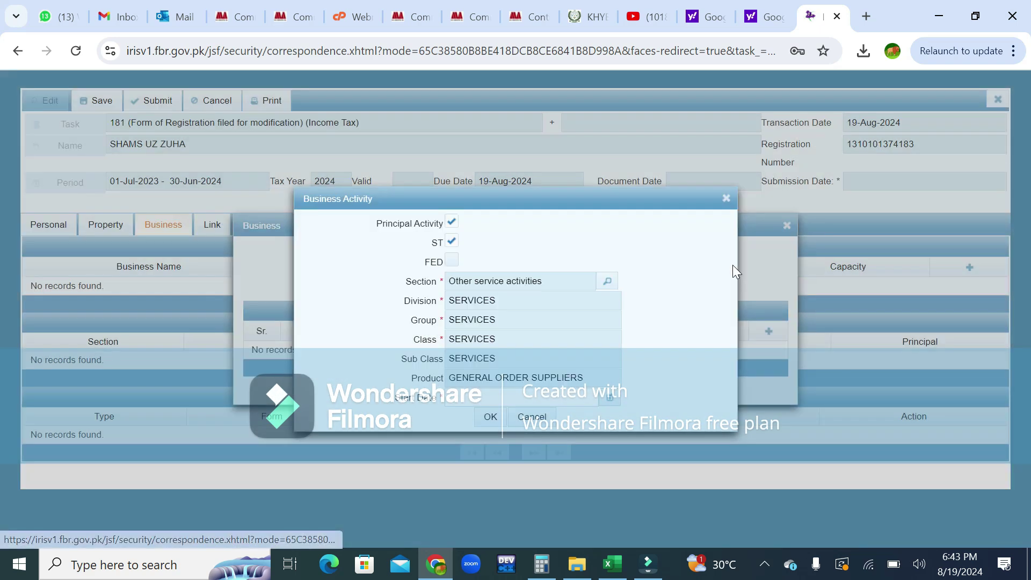
# Set the activity start date to 19 August, then save the activity and the business.
pyautogui.click(604, 400)
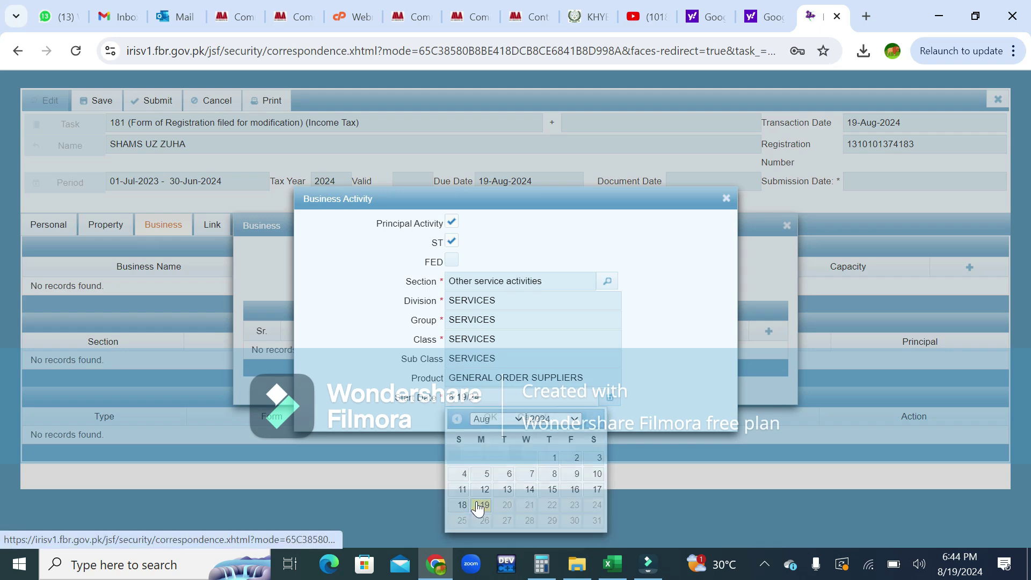
pyautogui.click(479, 505)
pyautogui.click(490, 417)
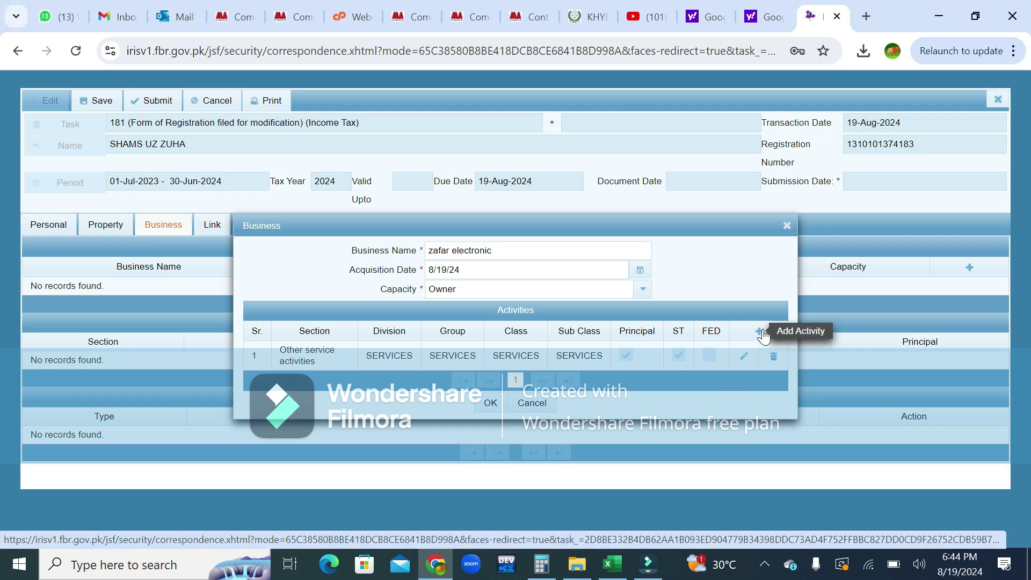
pyautogui.click(489, 403)
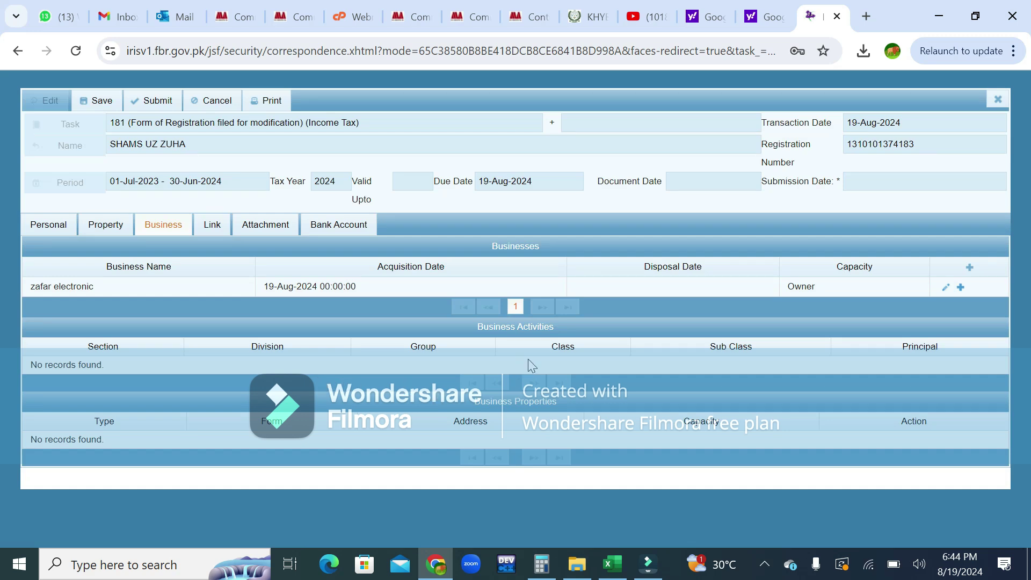
# Go through the Link section to the Attachment section's required evidence list.
pyautogui.click(210, 226)
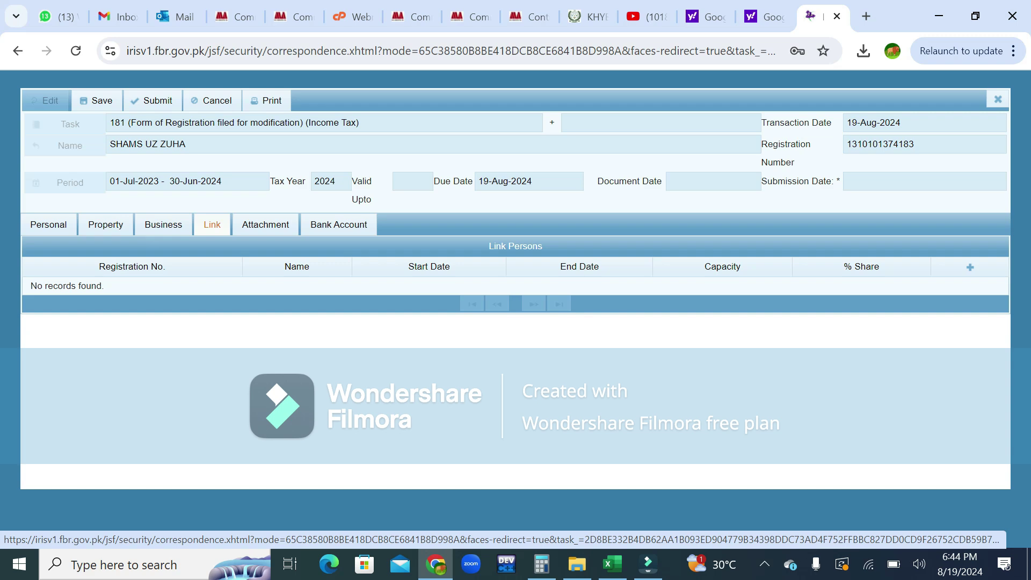
pyautogui.click(255, 230)
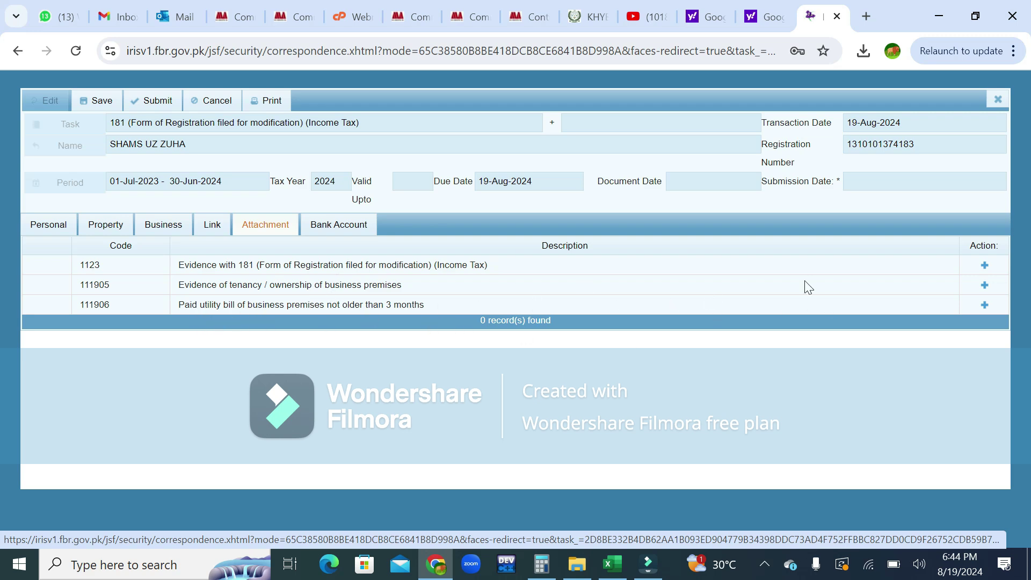
# Attach primi.pdf as the paid utility bill evidence under code 111906.
pyautogui.click(984, 304)
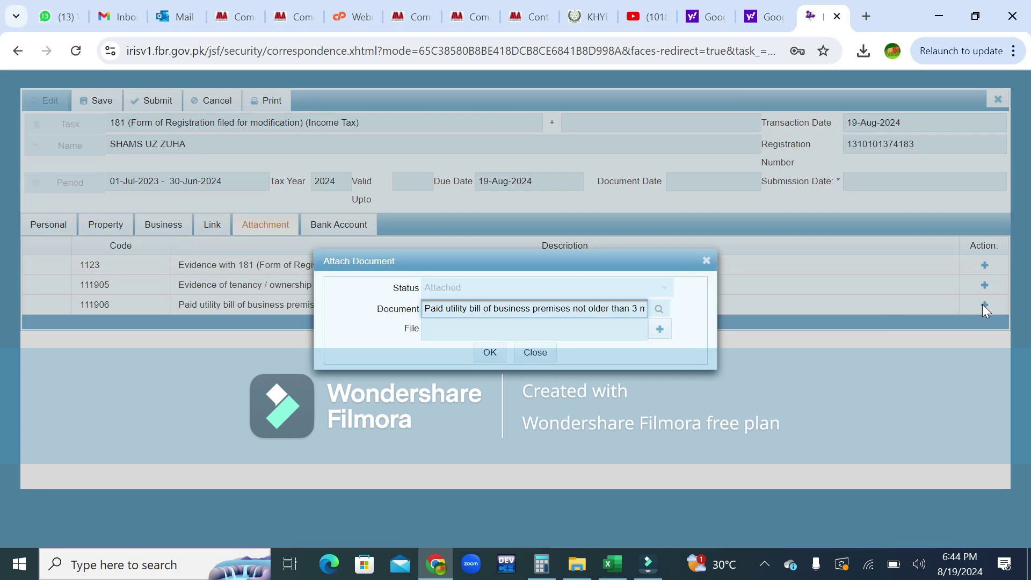
pyautogui.click(659, 329)
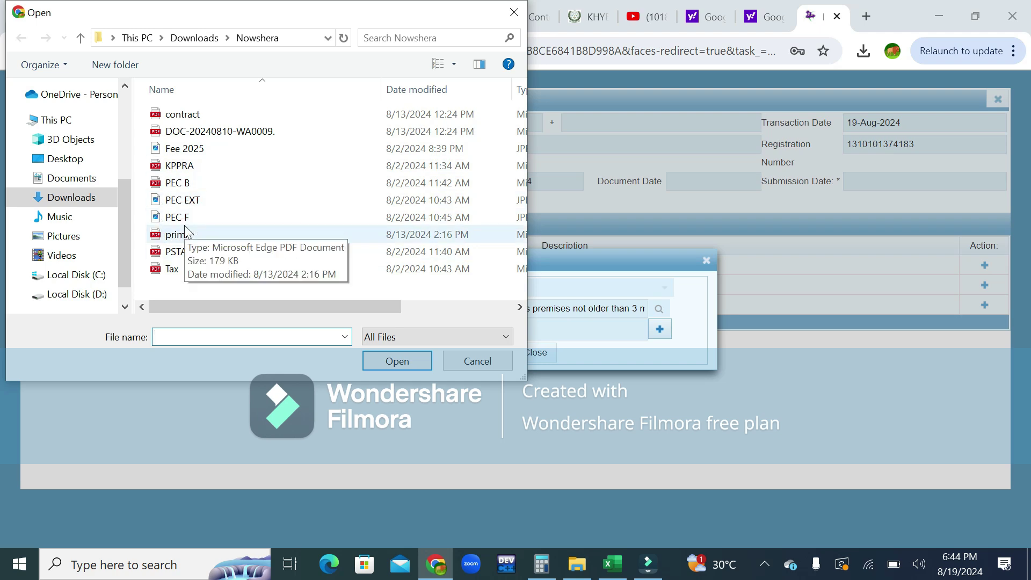
pyautogui.doubleClick(184, 232)
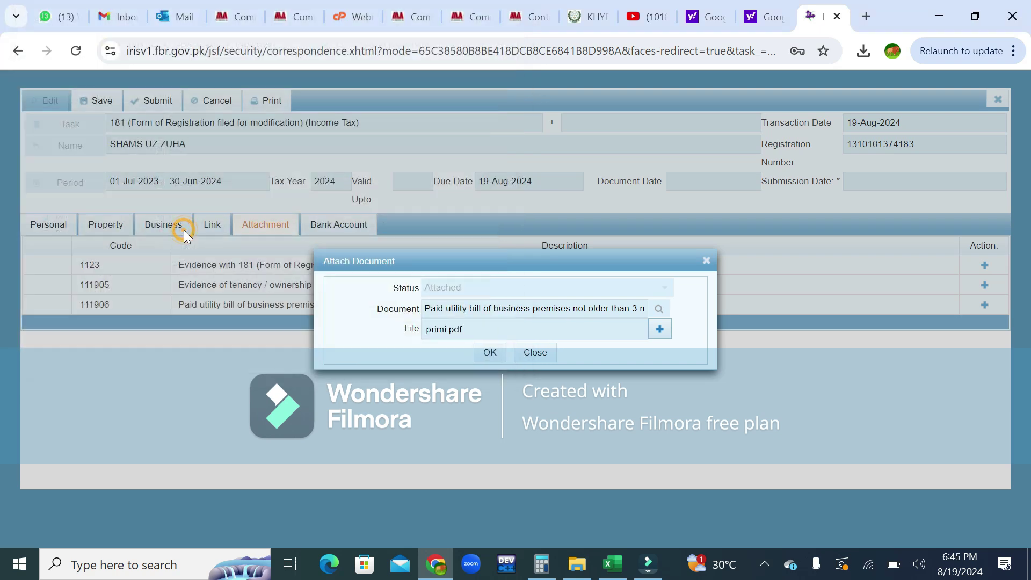
pyautogui.click(490, 352)
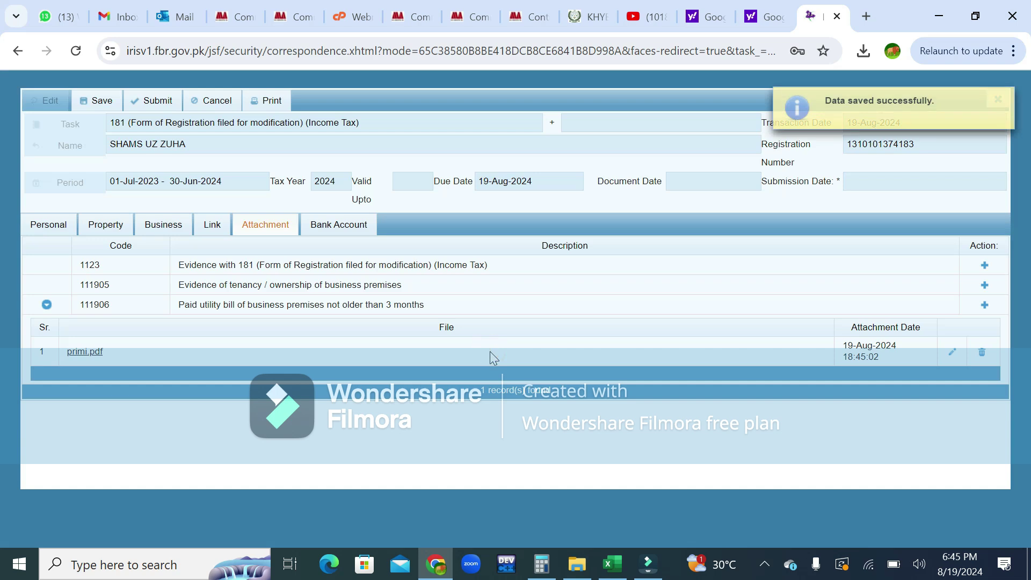
pyautogui.click(984, 286)
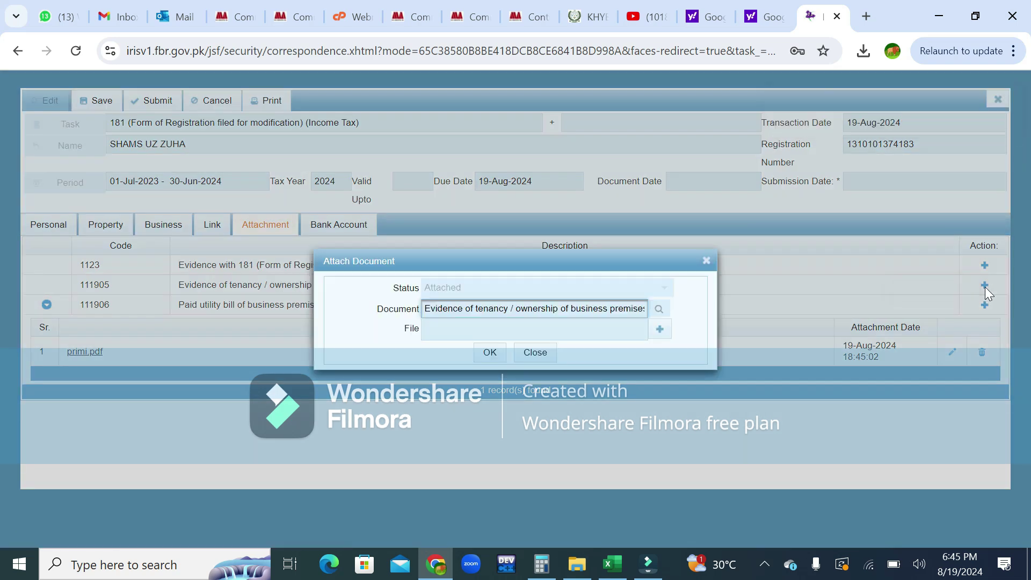
pyautogui.click(660, 329)
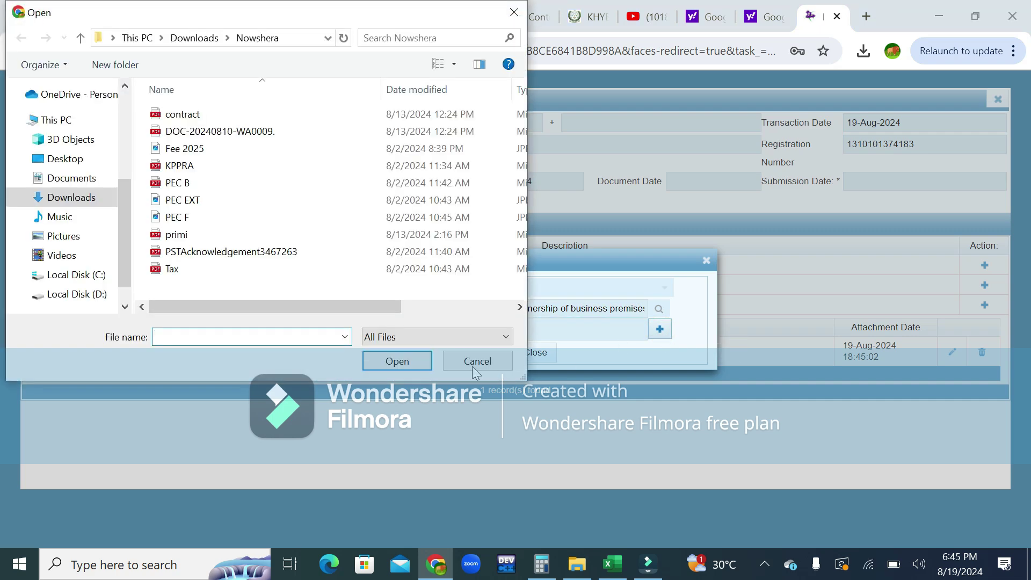
pyautogui.click(455, 365)
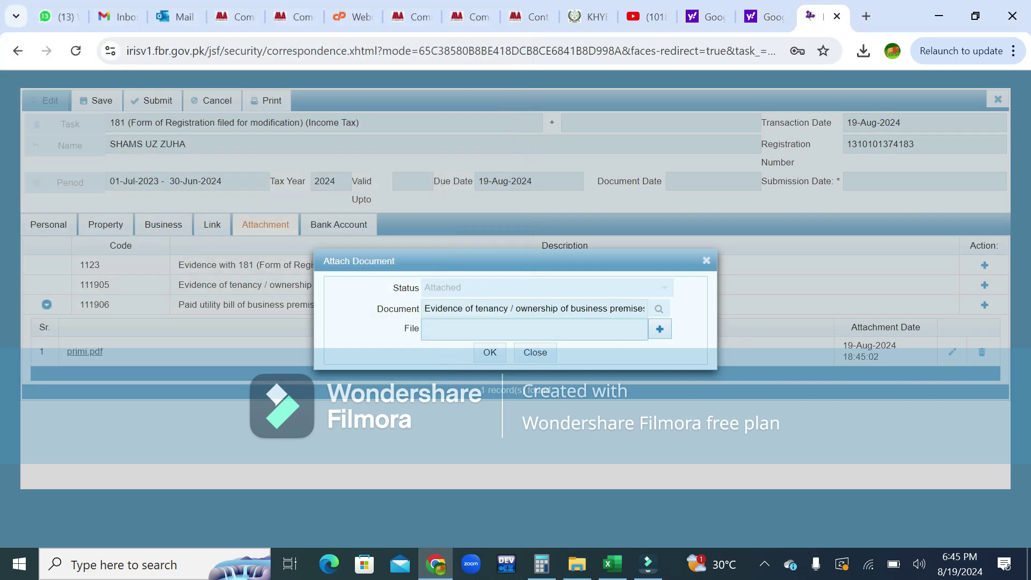
pyautogui.click(653, 336)
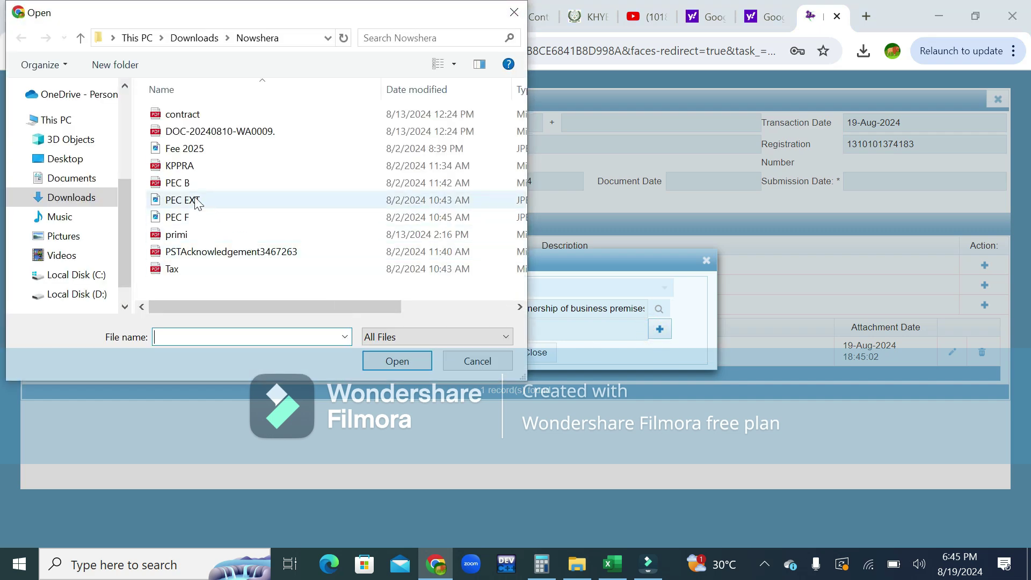
pyautogui.doubleClick(183, 252)
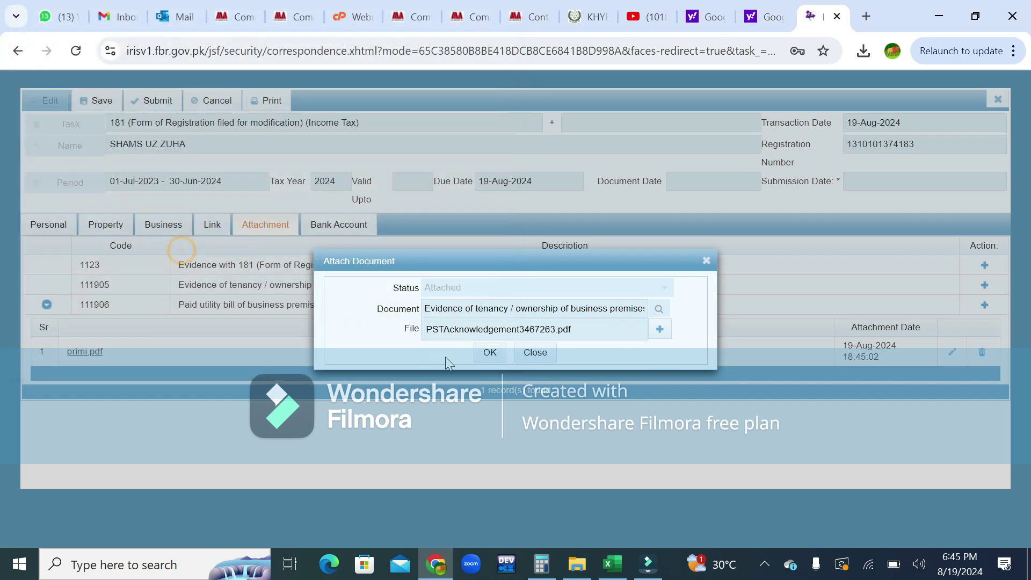
pyautogui.click(491, 352)
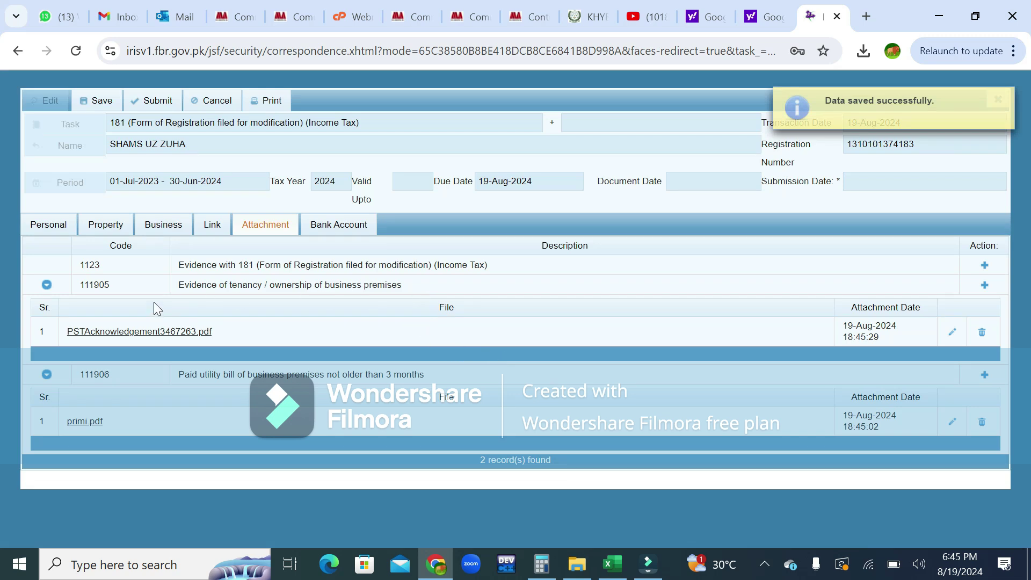
pyautogui.click(984, 265)
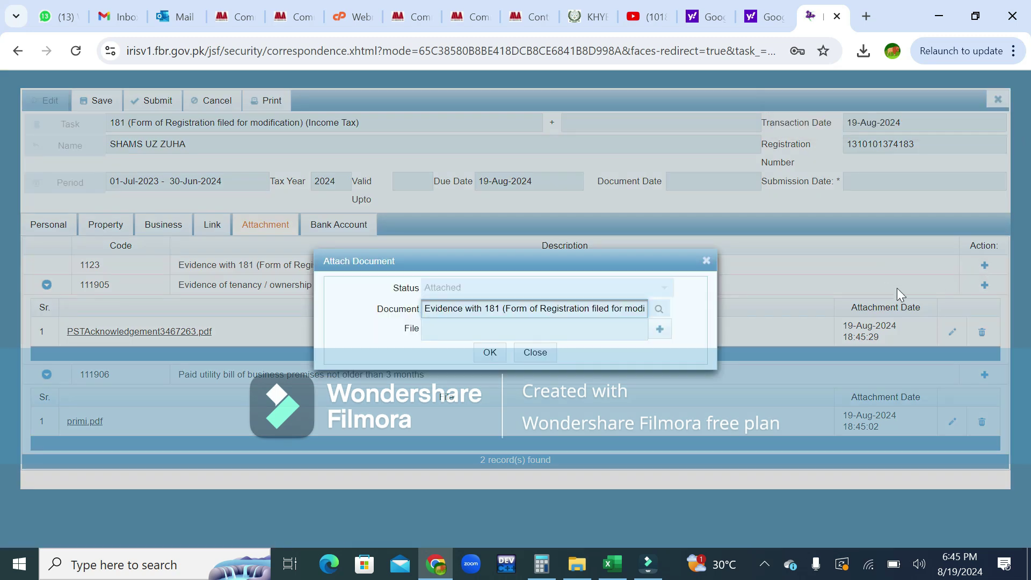
pyautogui.click(705, 261)
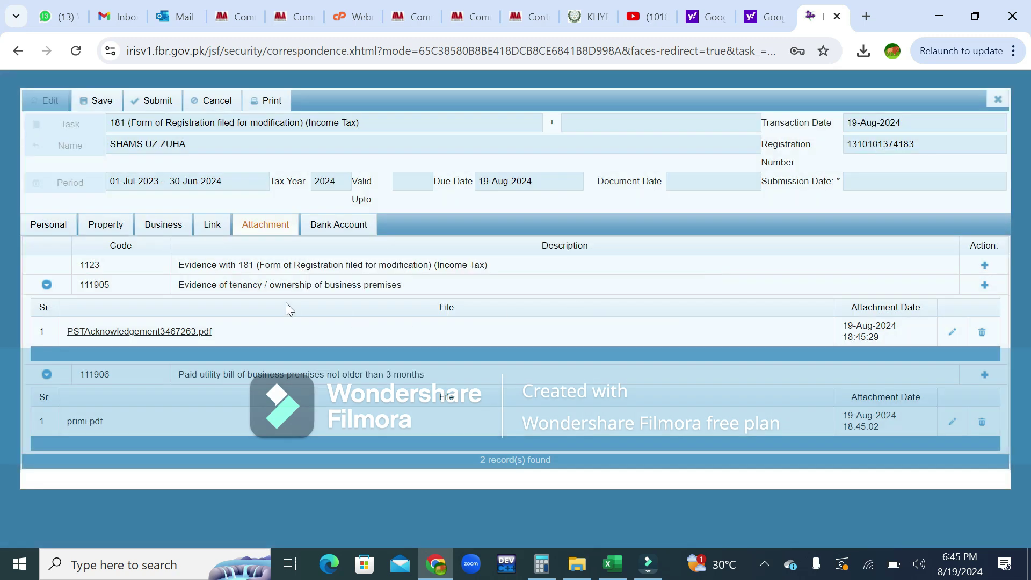
# Start a new bank account entry: type Account, form Saving Account, institution Allied Bank Hingorja branch.
pyautogui.click(330, 226)
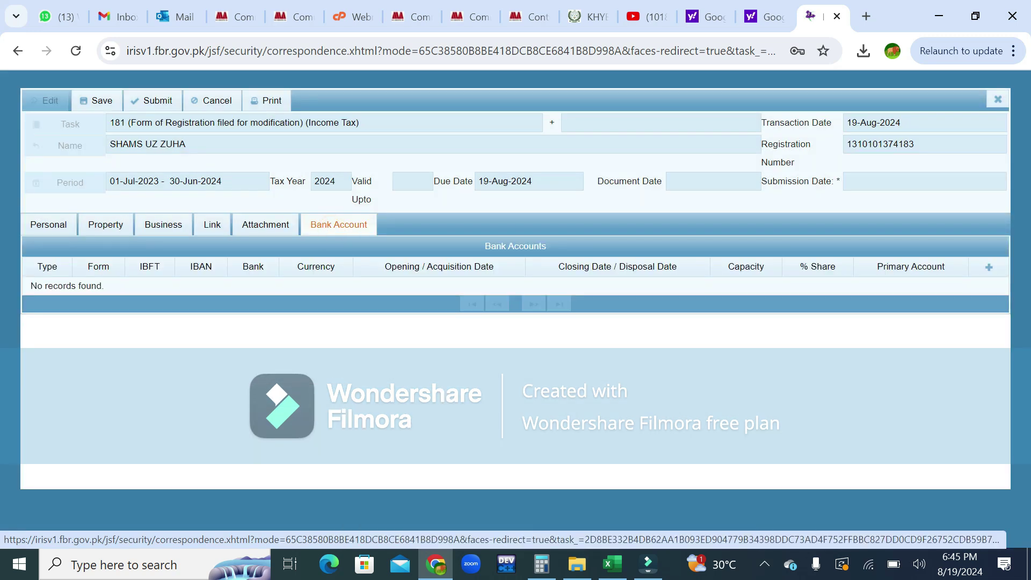
pyautogui.click(990, 270)
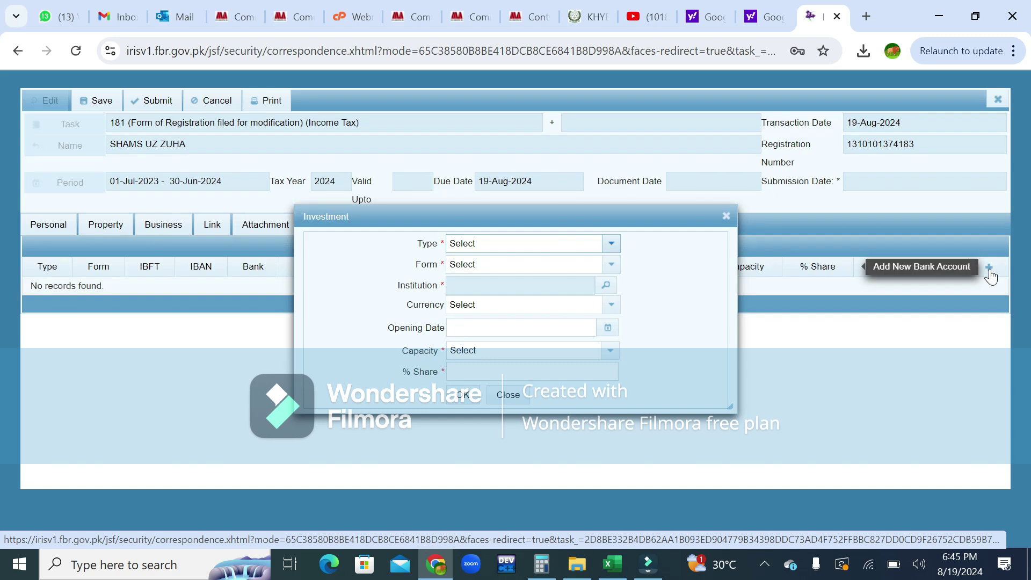
pyautogui.click(612, 244)
pyautogui.click(495, 285)
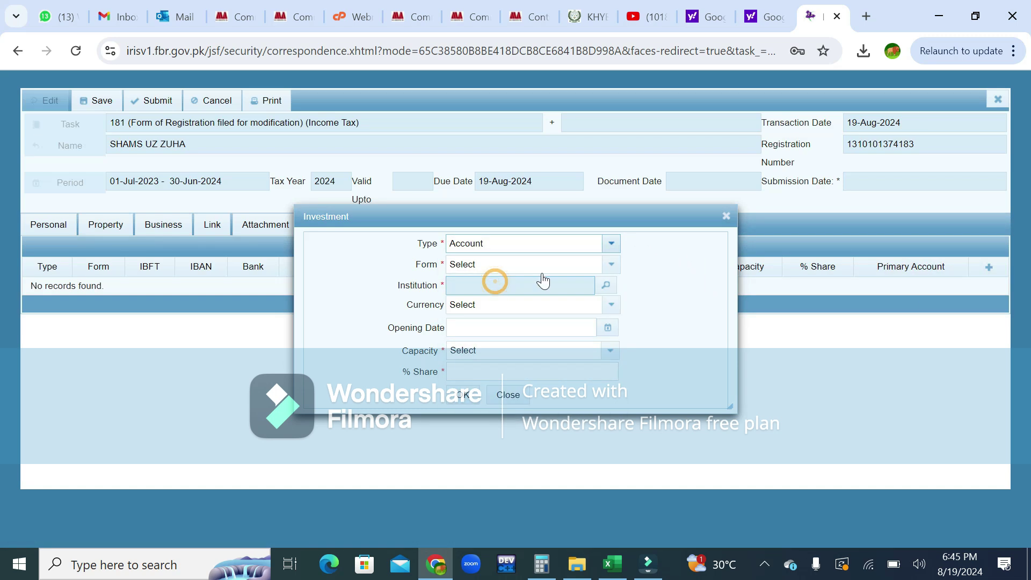
pyautogui.click(611, 265)
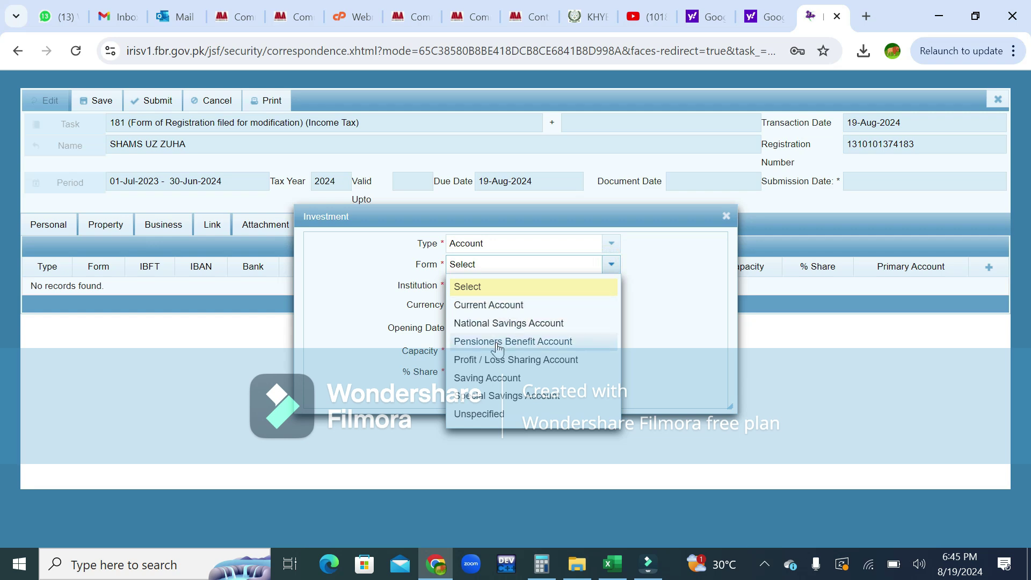
pyautogui.click(487, 379)
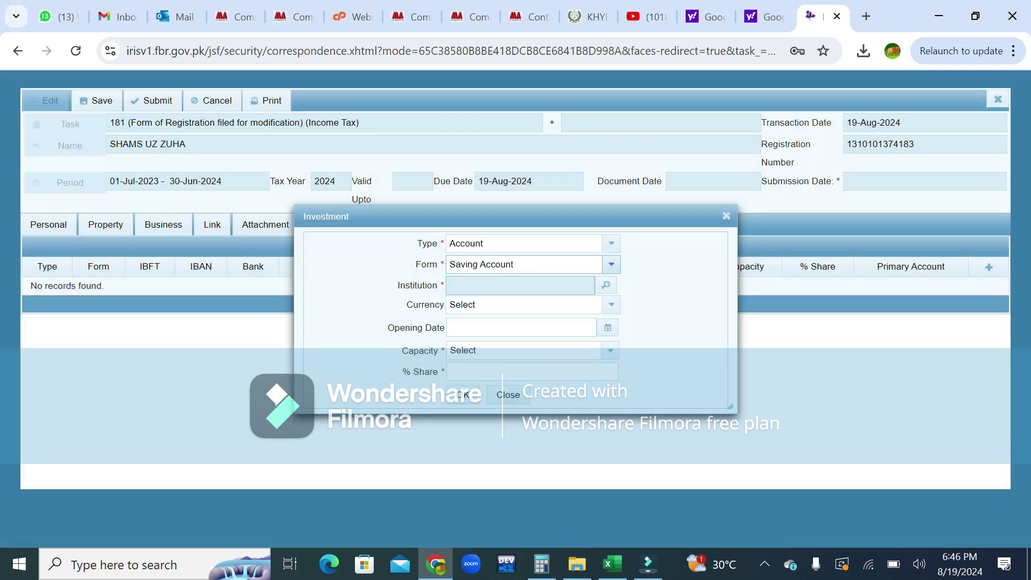
pyautogui.click(608, 287)
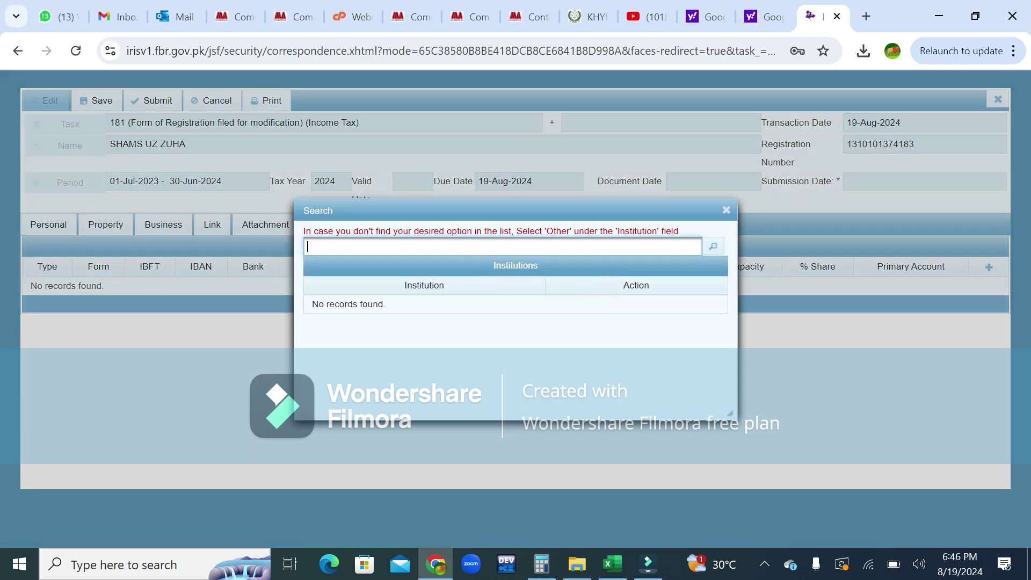
pyautogui.write('allied')
pyautogui.click(713, 246)
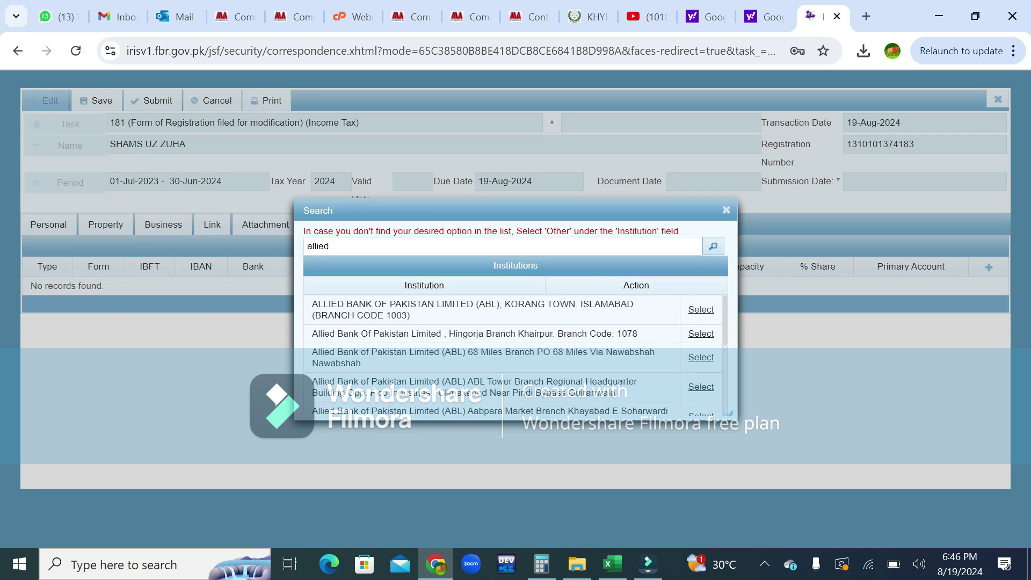
pyautogui.click(693, 333)
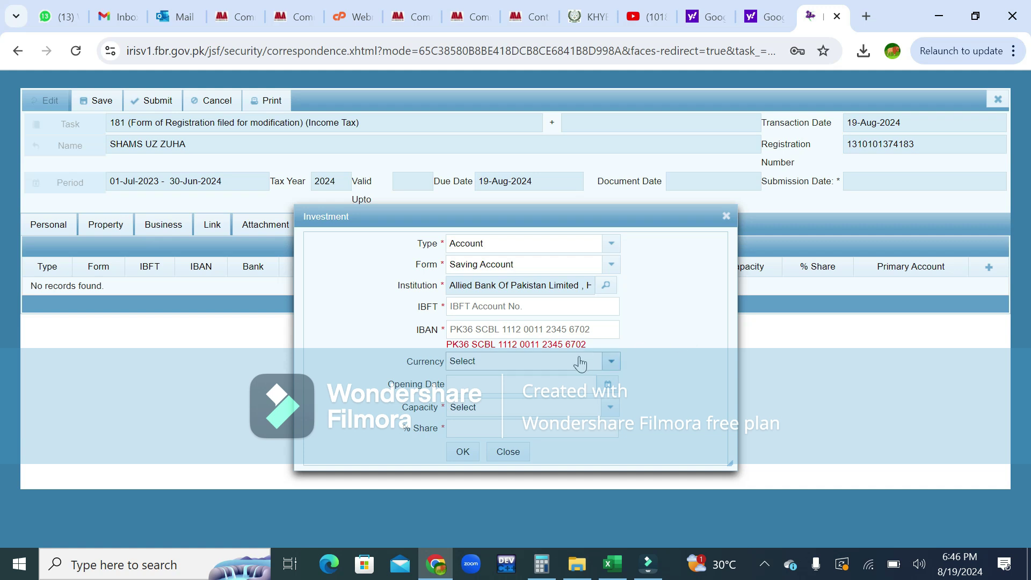
# Fill the IBFT number and IBAN, set capacity Owner with 100% share, and add the account.
pyautogui.click(532, 306)
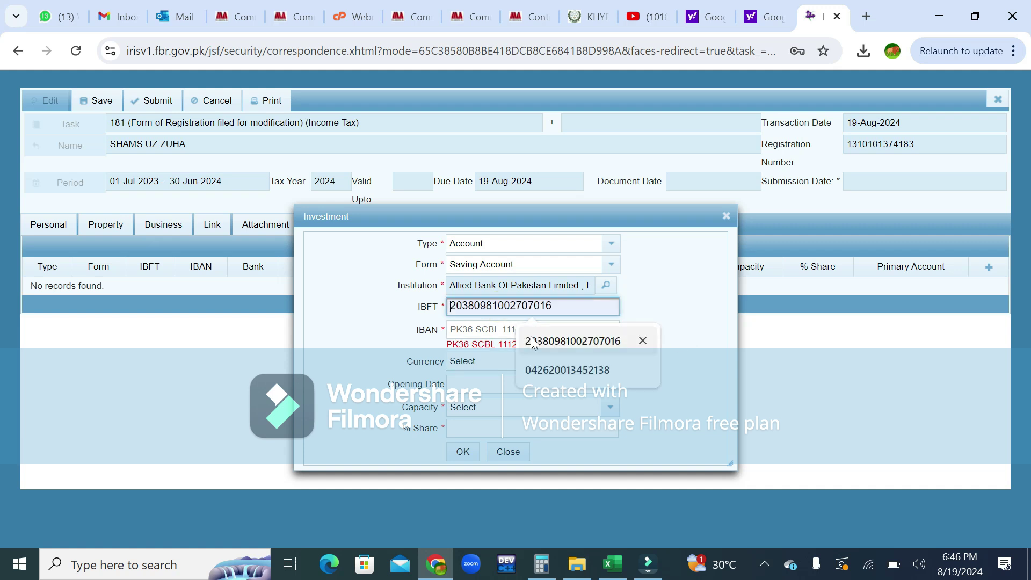
pyautogui.click(529, 340)
pyautogui.click(485, 329)
pyautogui.click(569, 364)
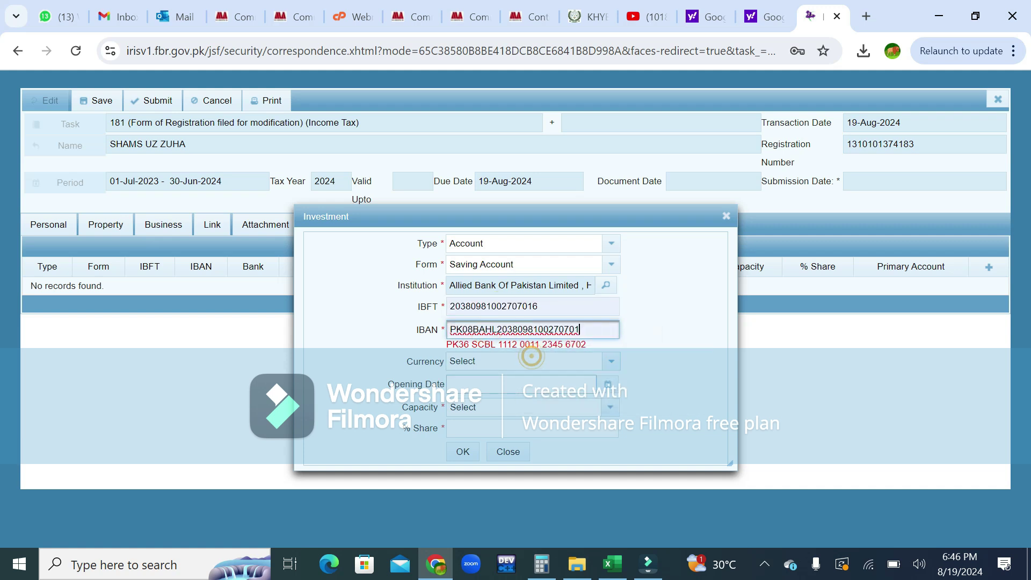
pyautogui.click(608, 409)
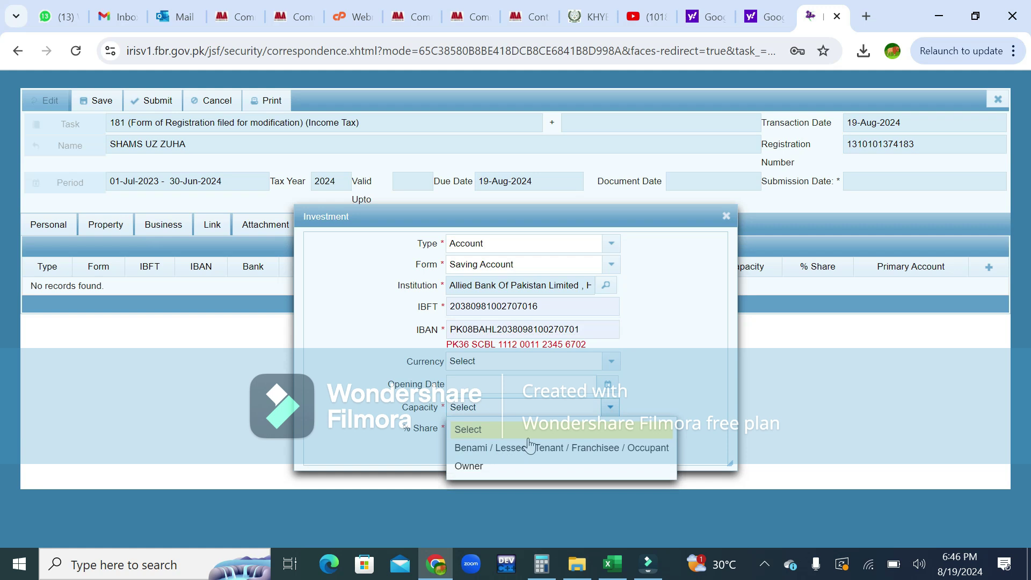
pyautogui.click(483, 466)
pyautogui.click(472, 428)
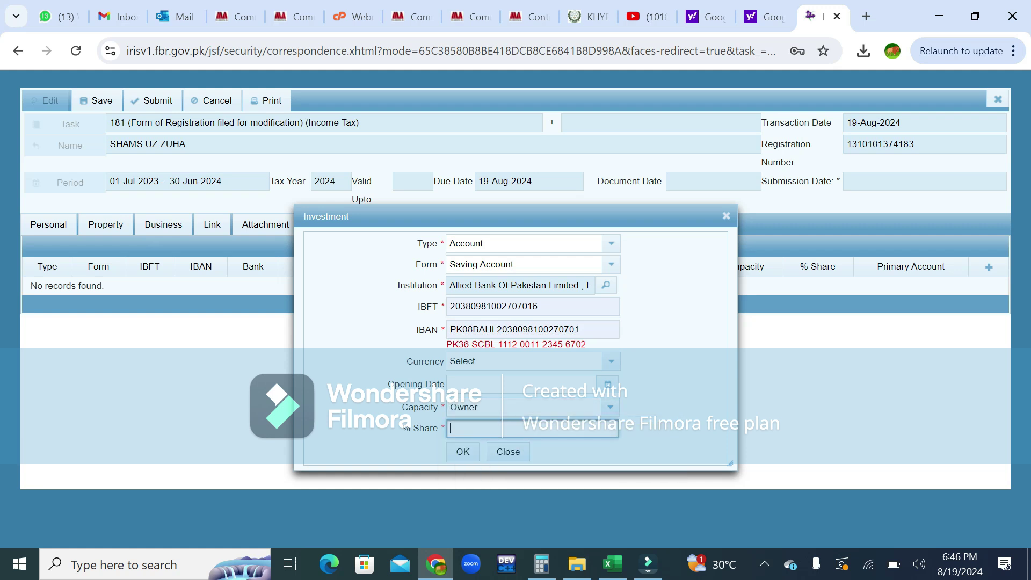
pyautogui.write('100')
pyautogui.click(467, 452)
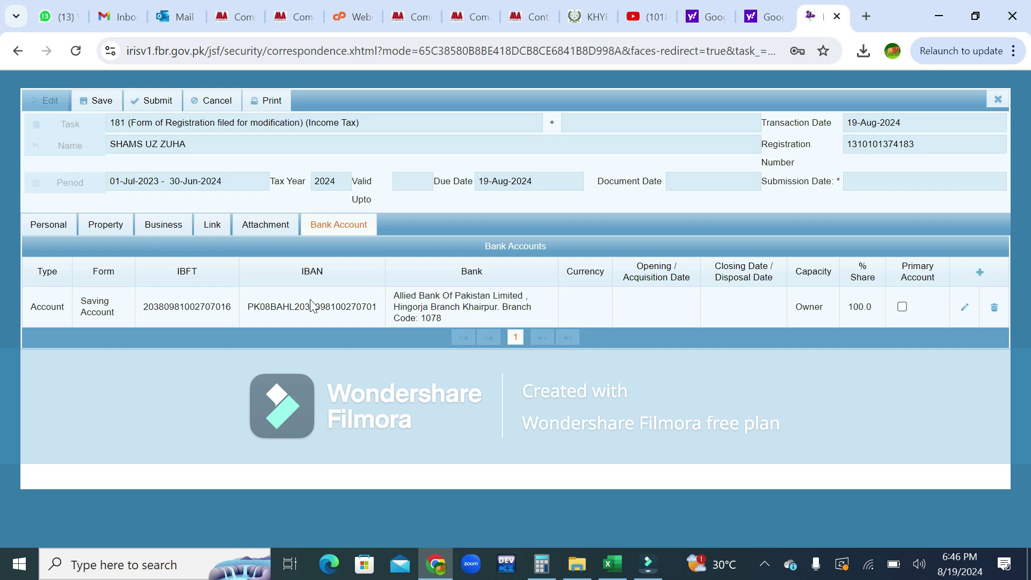
# Save the 181 form with its Allied Bank entry, getting 'Correspondence saved Successfully'.
pyautogui.click(105, 107)
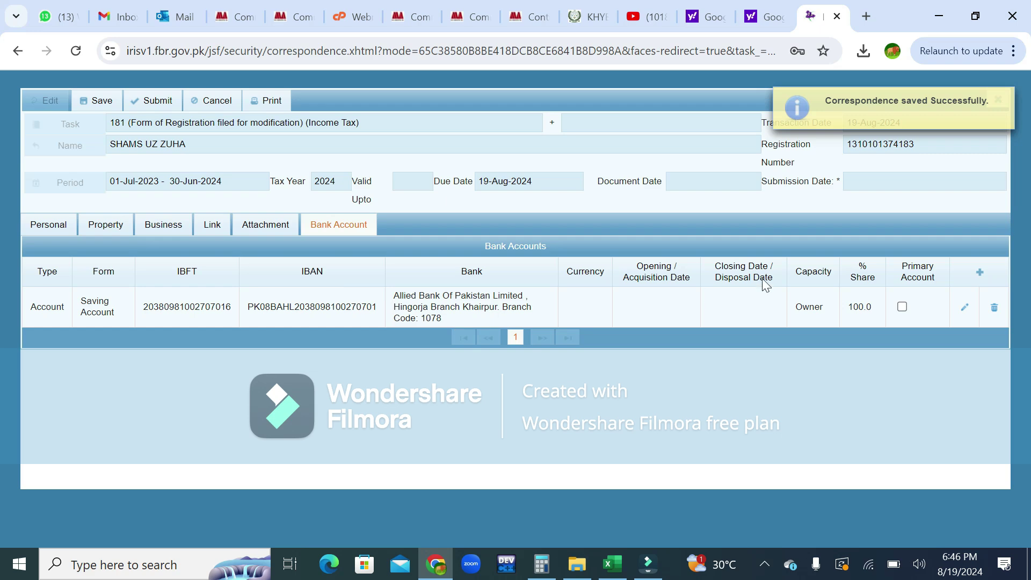
pyautogui.click(648, 562)
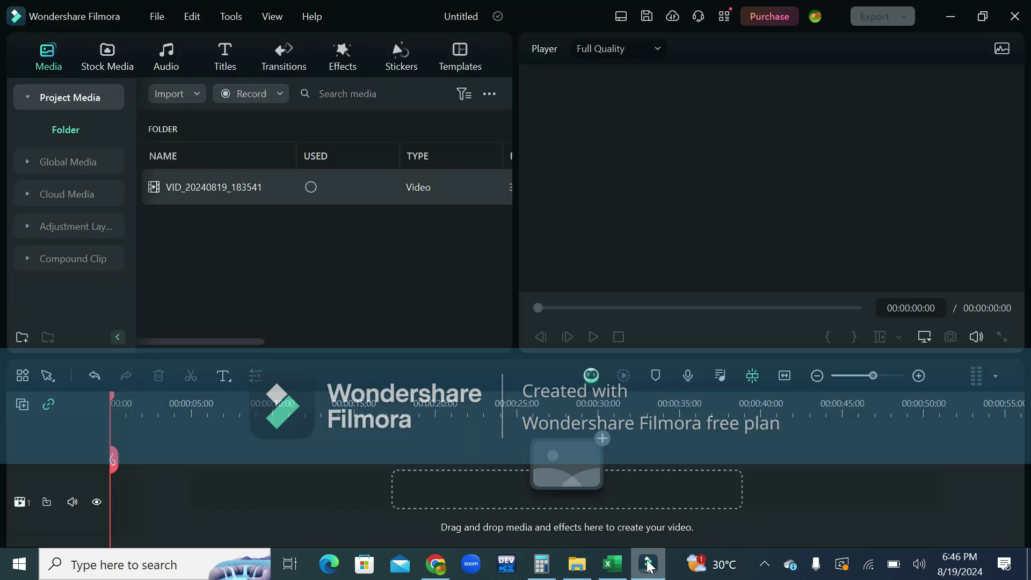
pyautogui.click(263, 96)
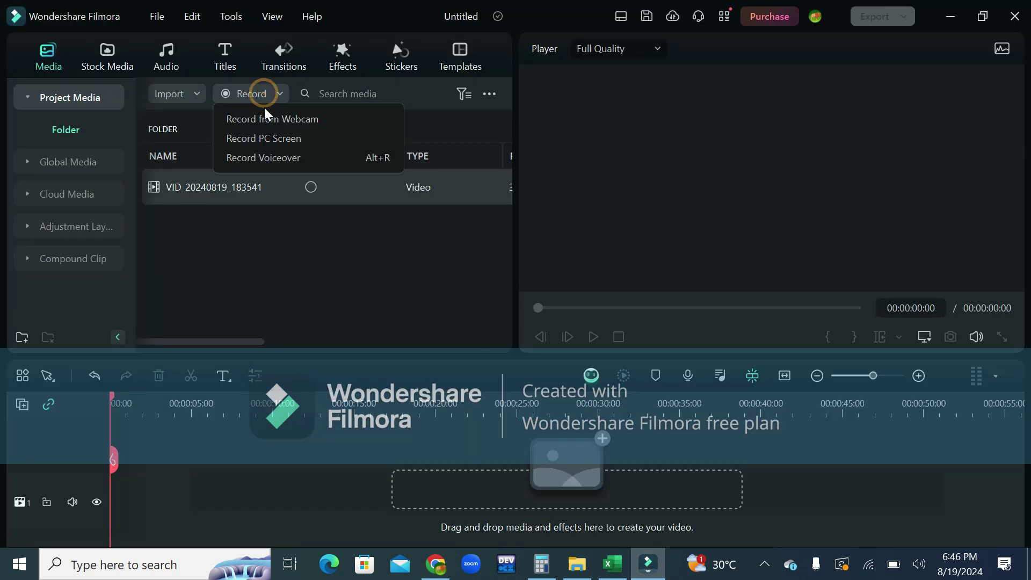
pyautogui.click(270, 131)
pyautogui.click(42, 22)
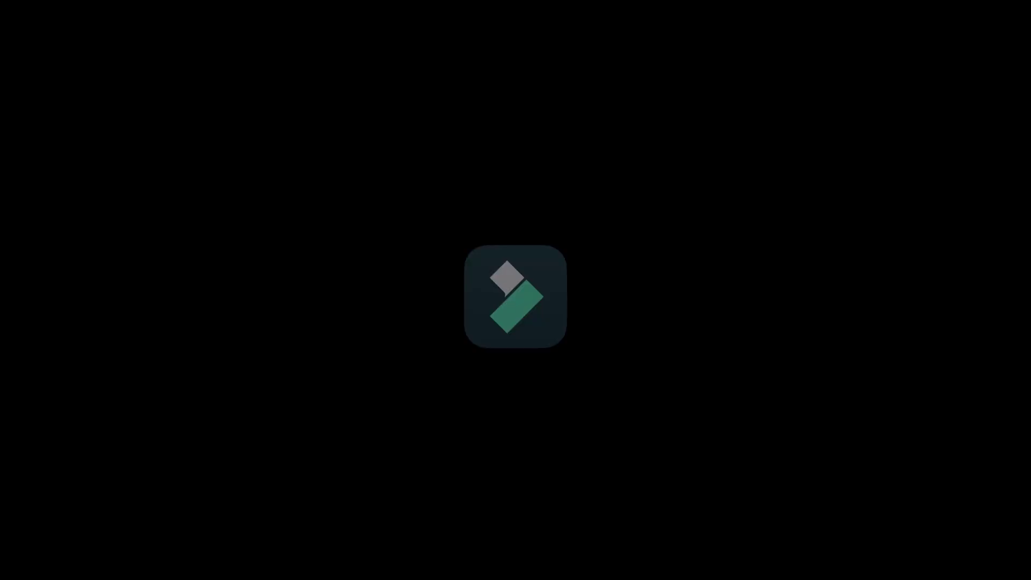